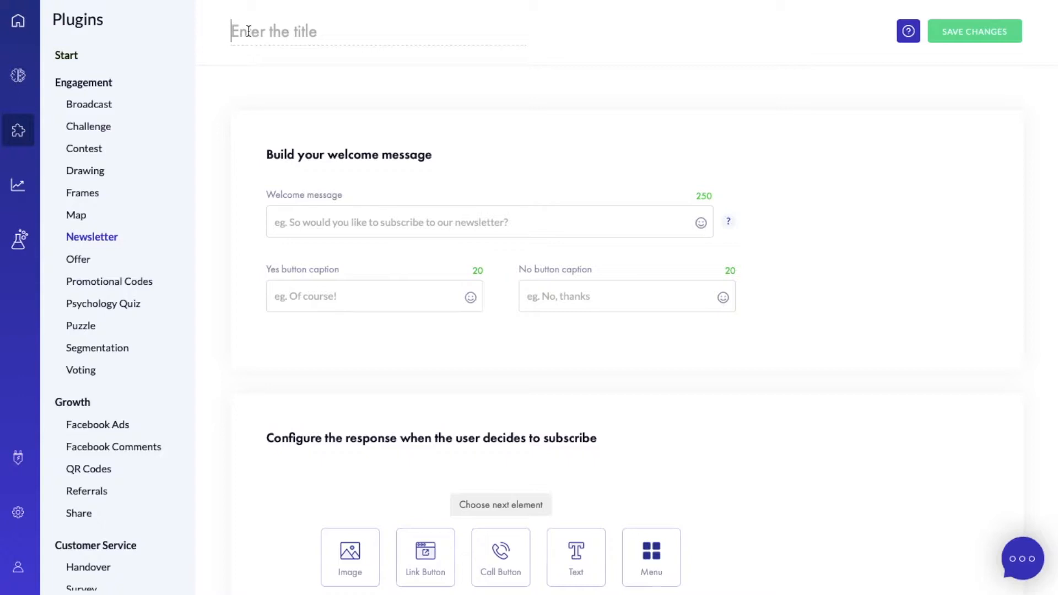
Title the new newsletter "Water"
{"action": "type", "text": "Water"}
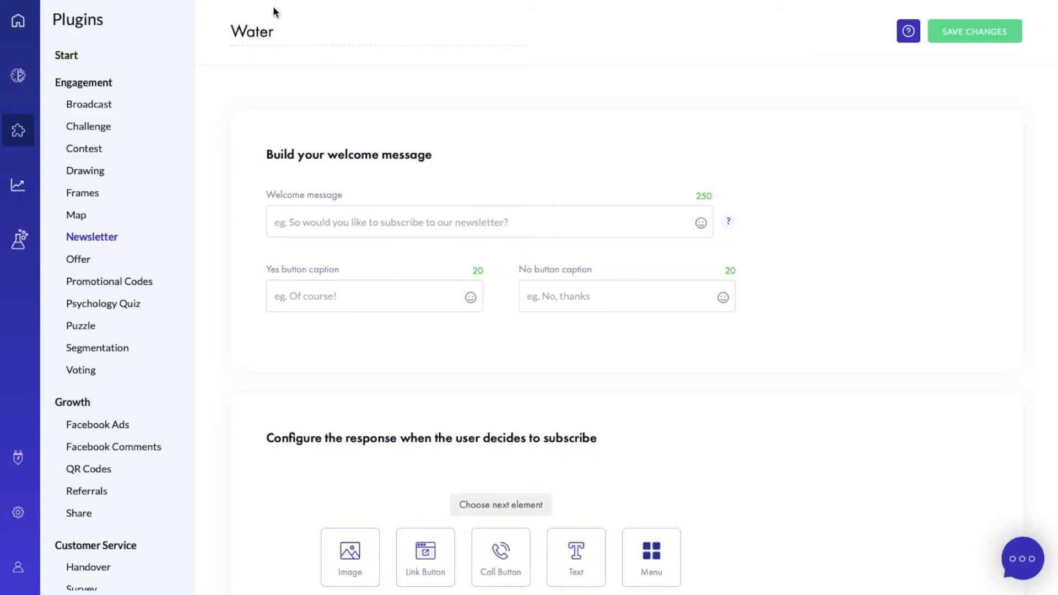
Look through the newsletter form's sections, from the welcome message to the thank-you after unsubscribing, including the help hints
{"action": "scroll", "coordinate": [435, 82], "scroll_direction": "down", "scroll_amount": 2}
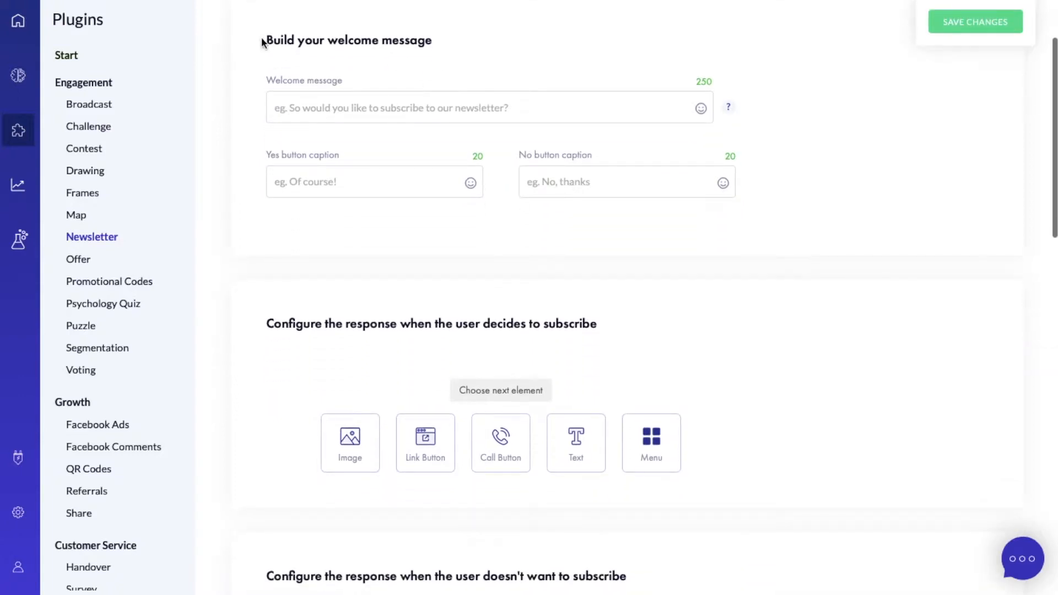
{"action": "scroll", "coordinate": [413, 64], "scroll_direction": "down", "scroll_amount": 4}
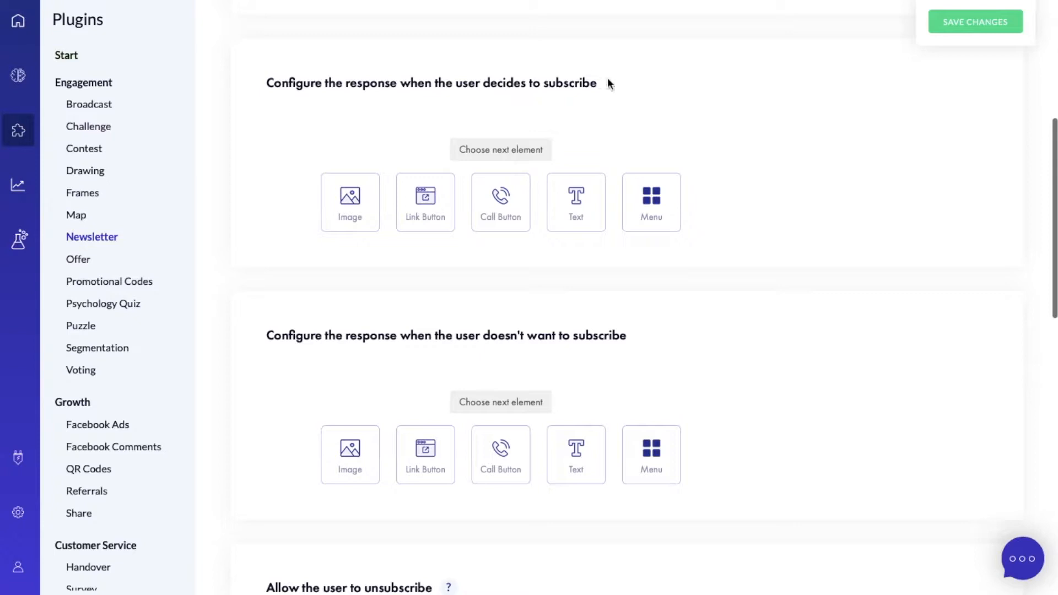
{"action": "scroll", "coordinate": [224, 234], "scroll_direction": "down", "scroll_amount": 4}
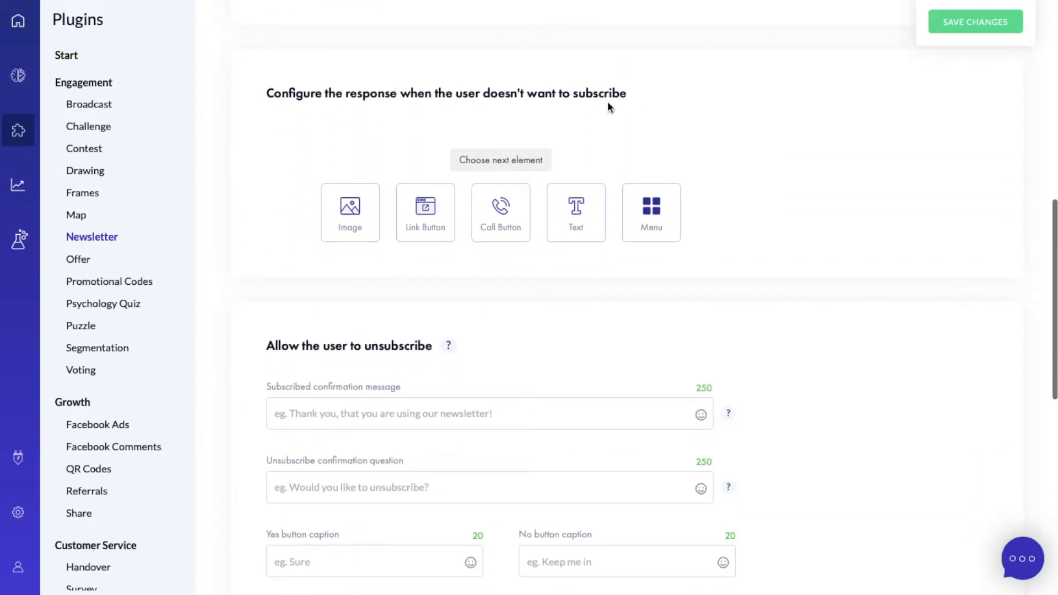
{"action": "scroll", "coordinate": [256, 153], "scroll_direction": "down", "scroll_amount": 4}
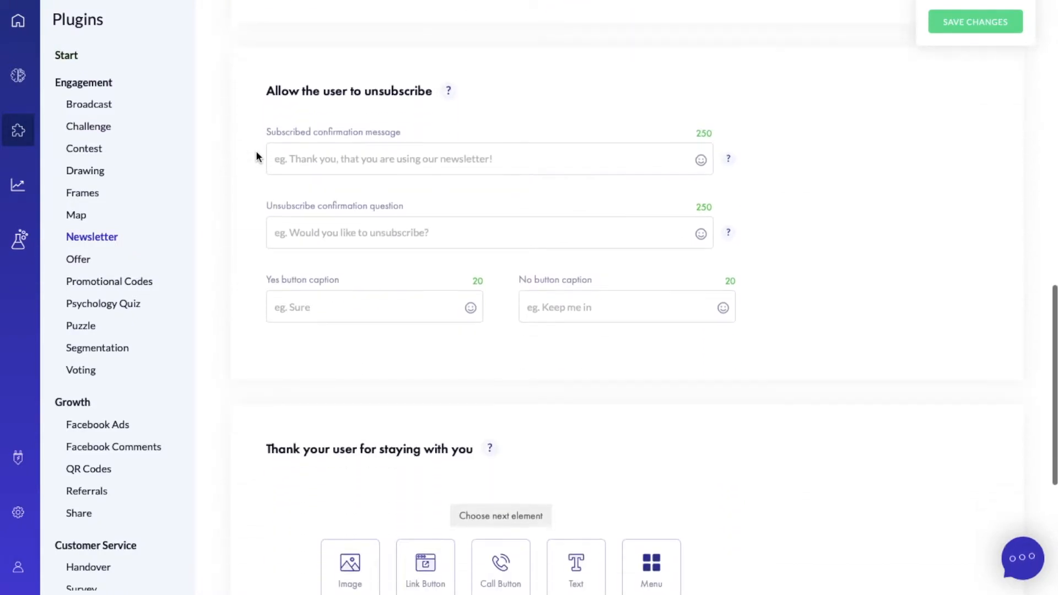
{"action": "mouse_move", "coordinate": [448, 92]}
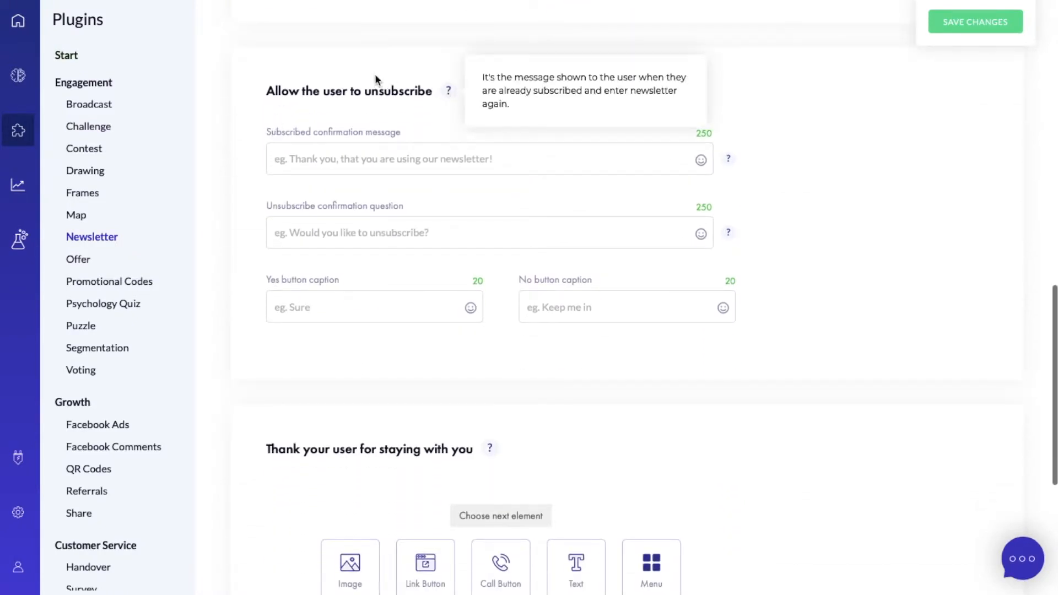
{"action": "scroll", "coordinate": [277, 109], "scroll_direction": "down", "scroll_amount": 4}
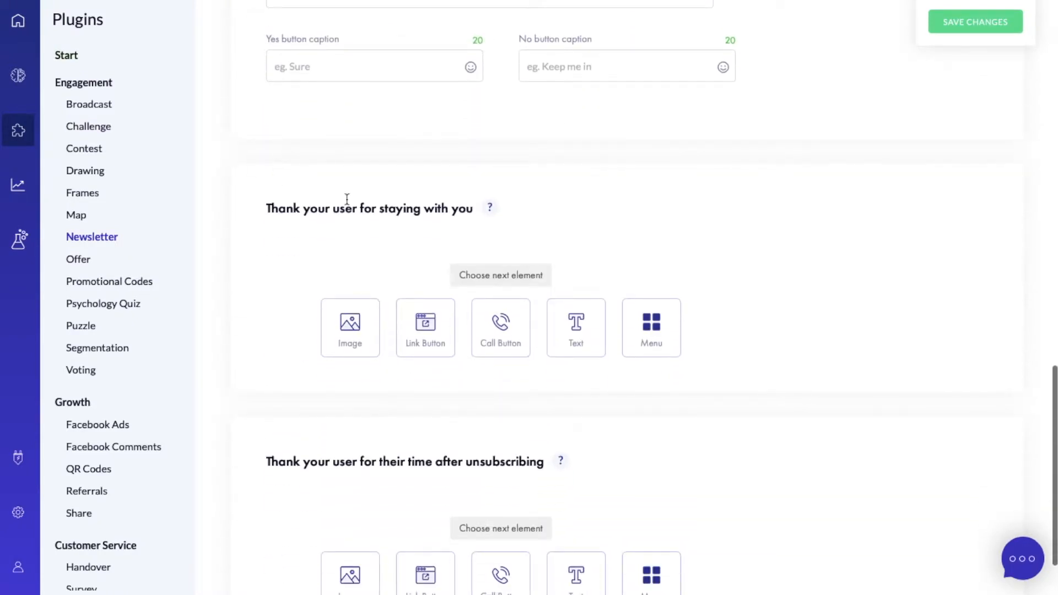
{"action": "mouse_move", "coordinate": [486, 216]}
{"action": "scroll", "coordinate": [408, 221], "scroll_direction": "down", "scroll_amount": 2}
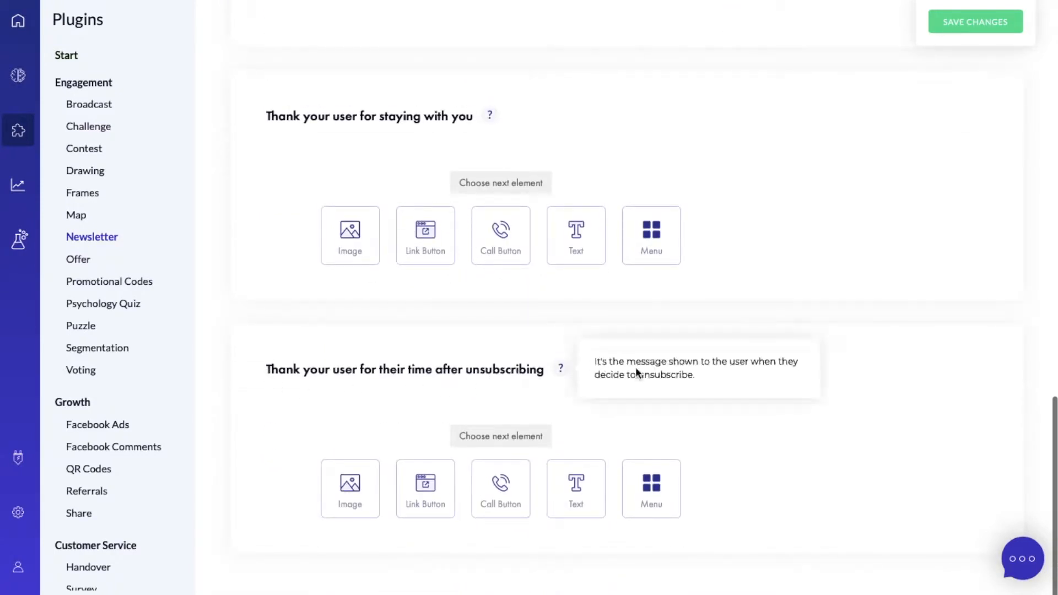
{"action": "scroll", "coordinate": [223, 288], "scroll_direction": "up", "scroll_amount": 10}
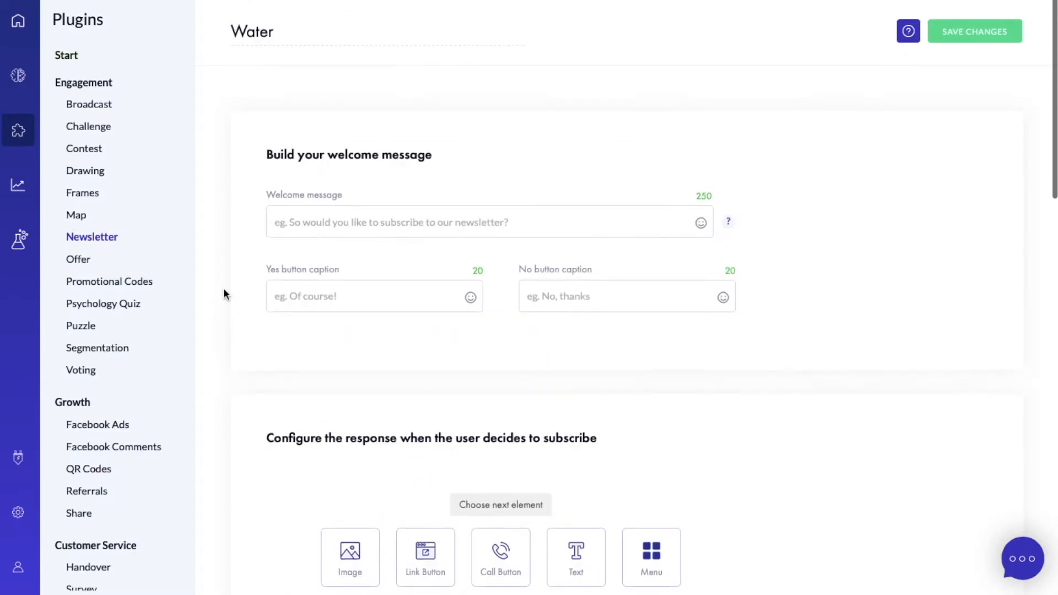
Set the welcome message to "So would you to subscribe to our newsletter about water and it's health properties?"
{"action": "left_click", "coordinate": [289, 222]}
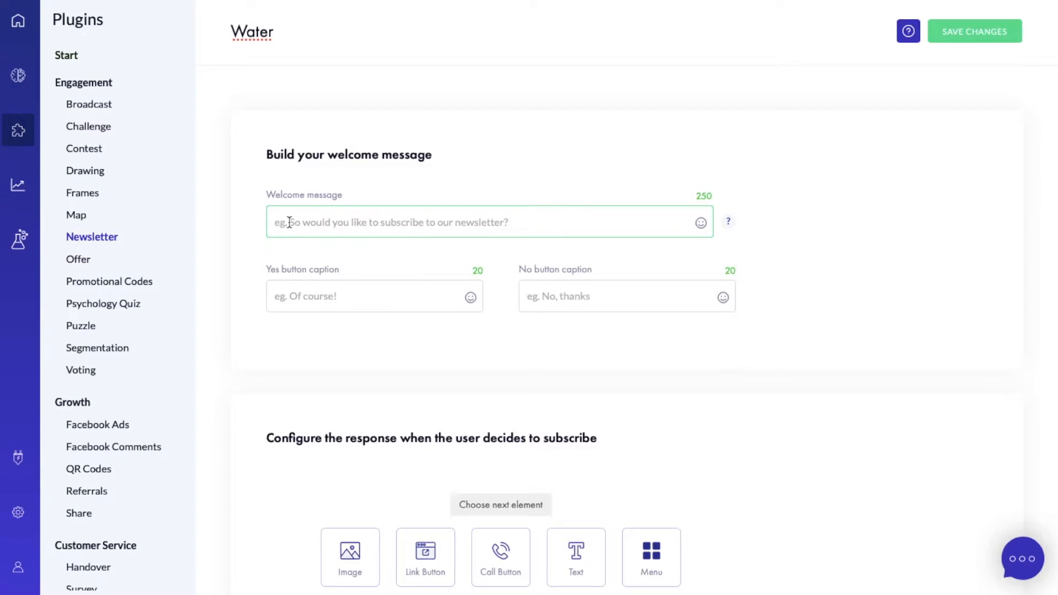
{"action": "type", "text": "So woul"}
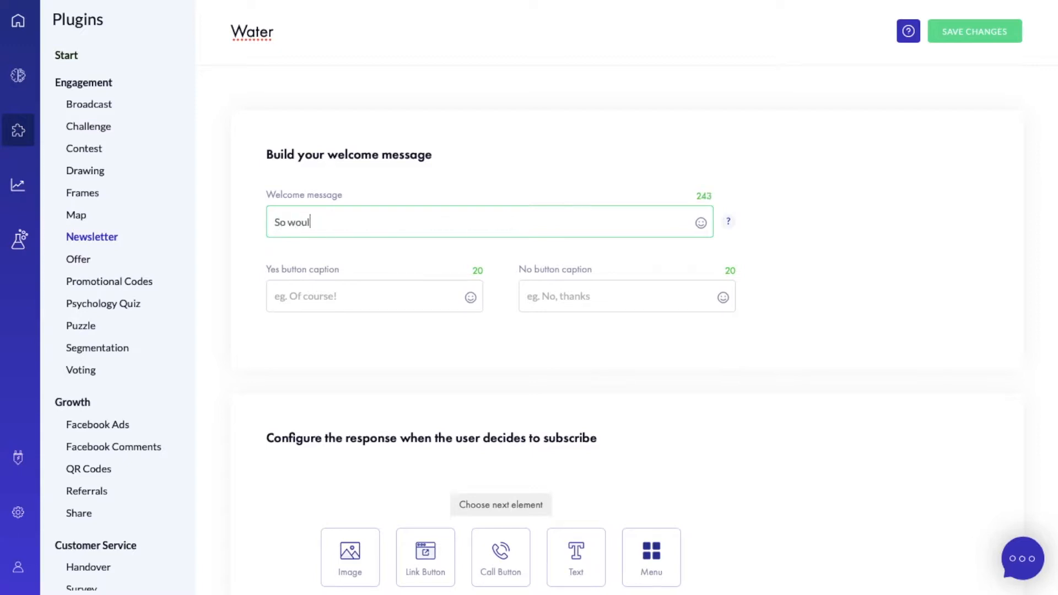
{"action": "type", "text": "d you to subscribe to o"}
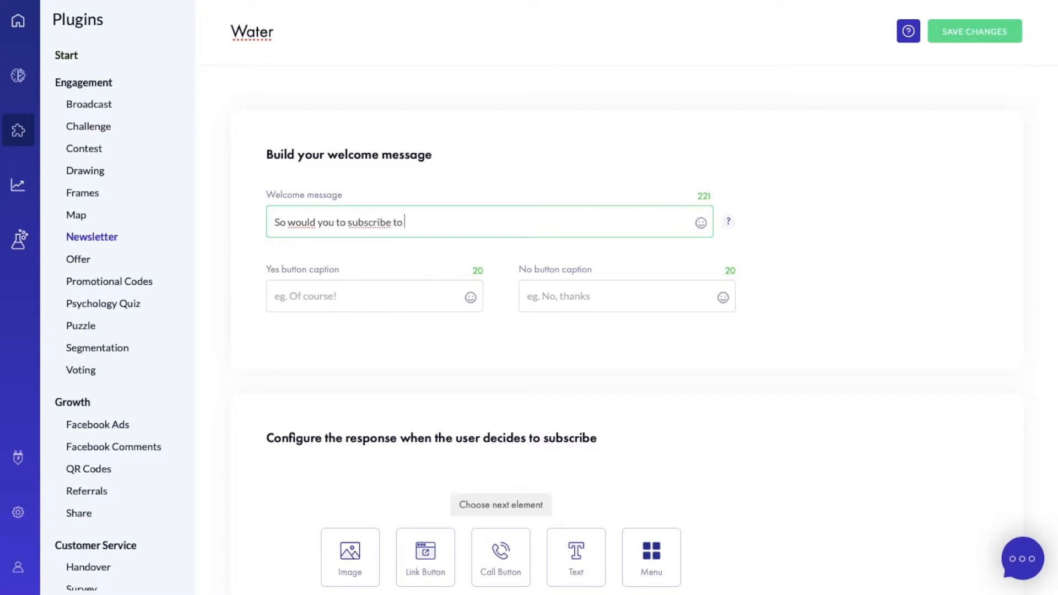
{"action": "type", "text": "our newsletter about wate"}
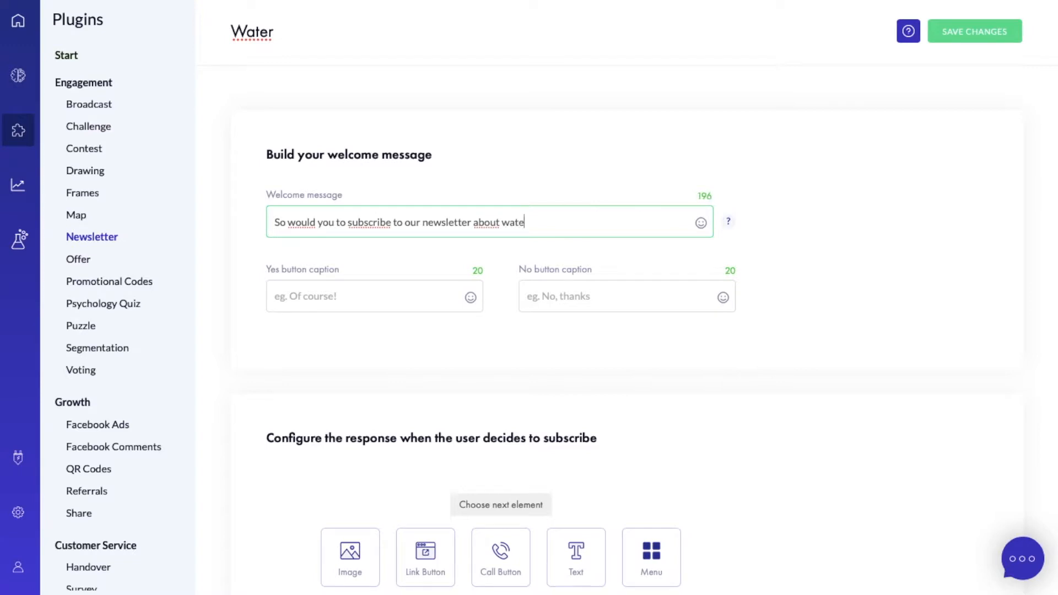
{"action": "type", "text": "r and it's health propo"}
{"action": "type", "text": "rties?"}
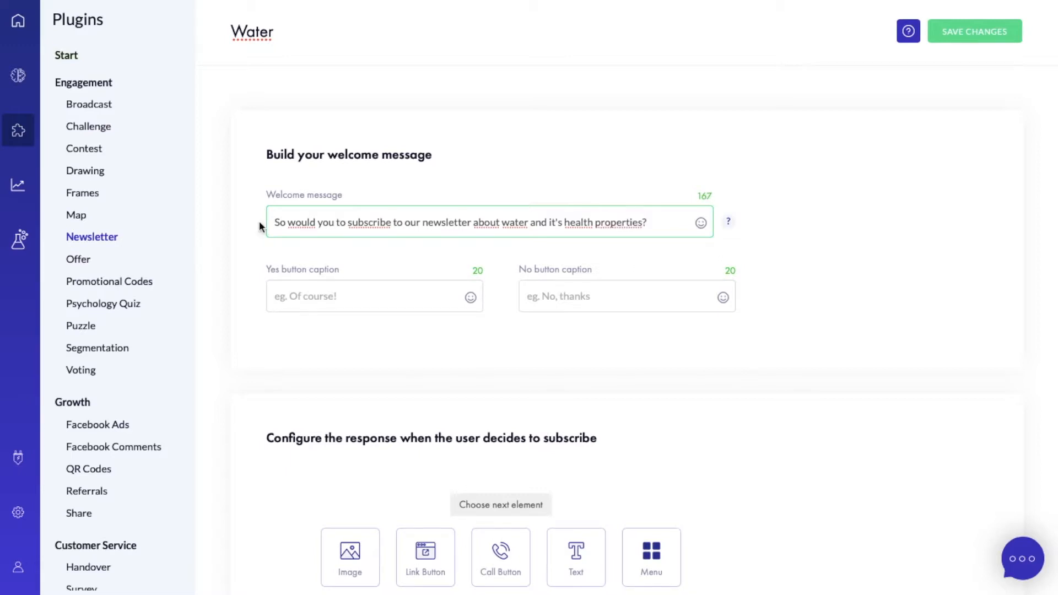
Caption the welcome message's yes button "Yes!" and its no button "No!"
{"action": "left_click", "coordinate": [325, 298]}
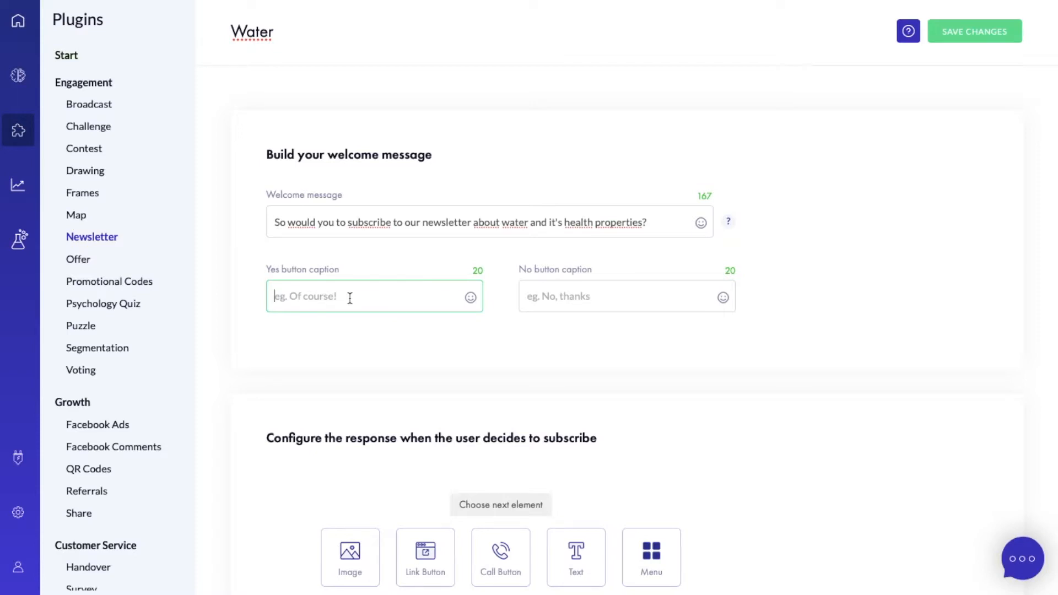
{"action": "type", "text": "Yes"}
{"action": "left_click", "coordinate": [627, 296]}
{"action": "type", "text": "No!"}
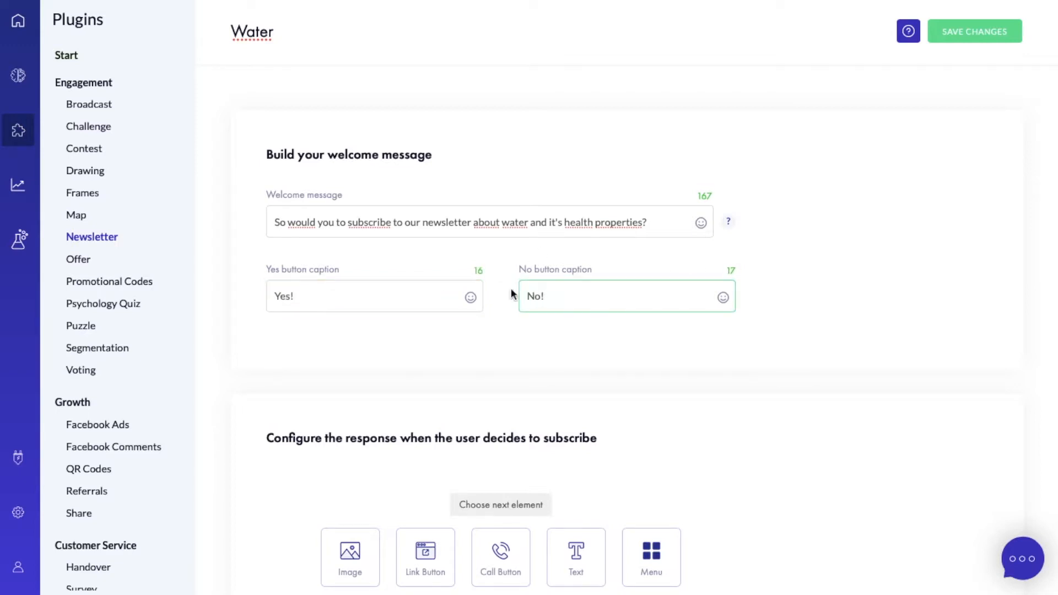
Add a text element reading "Thank you! We'll send out the newsletter every Monday!" to the response for users who decide to subscribe
{"action": "scroll", "coordinate": [595, 143], "scroll_direction": "down", "scroll_amount": 6}
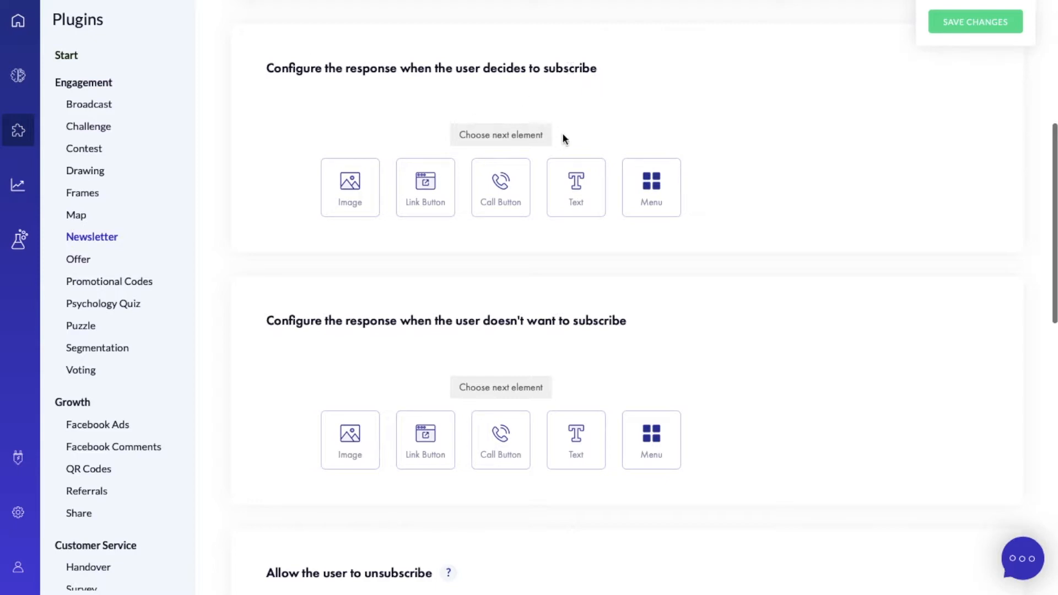
{"action": "left_click", "coordinate": [571, 181]}
{"action": "left_click", "coordinate": [362, 164]}
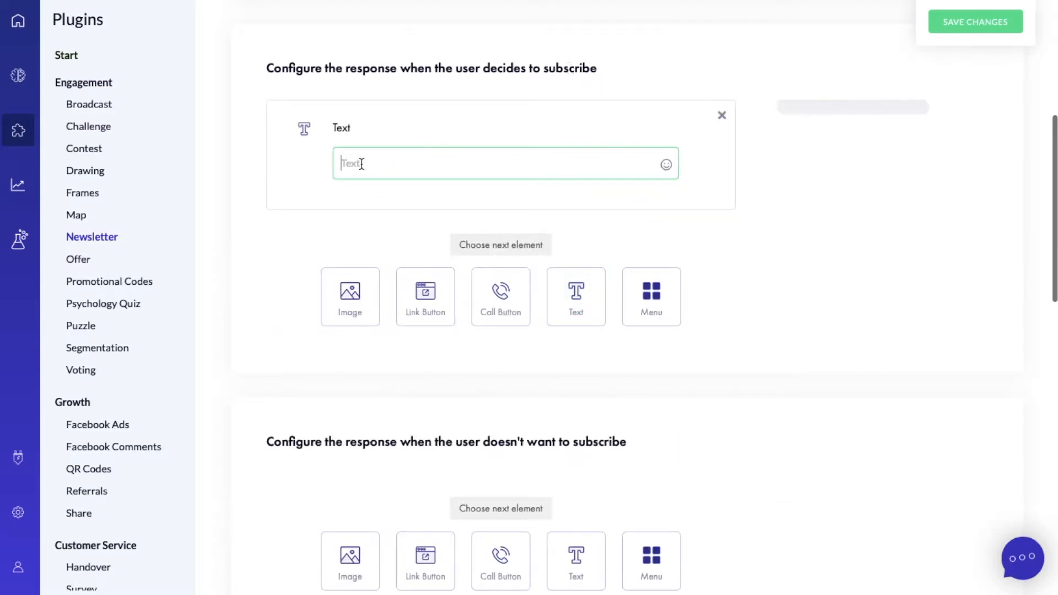
{"action": "scroll", "coordinate": [418, 160], "scroll_direction": "up", "scroll_amount": 4}
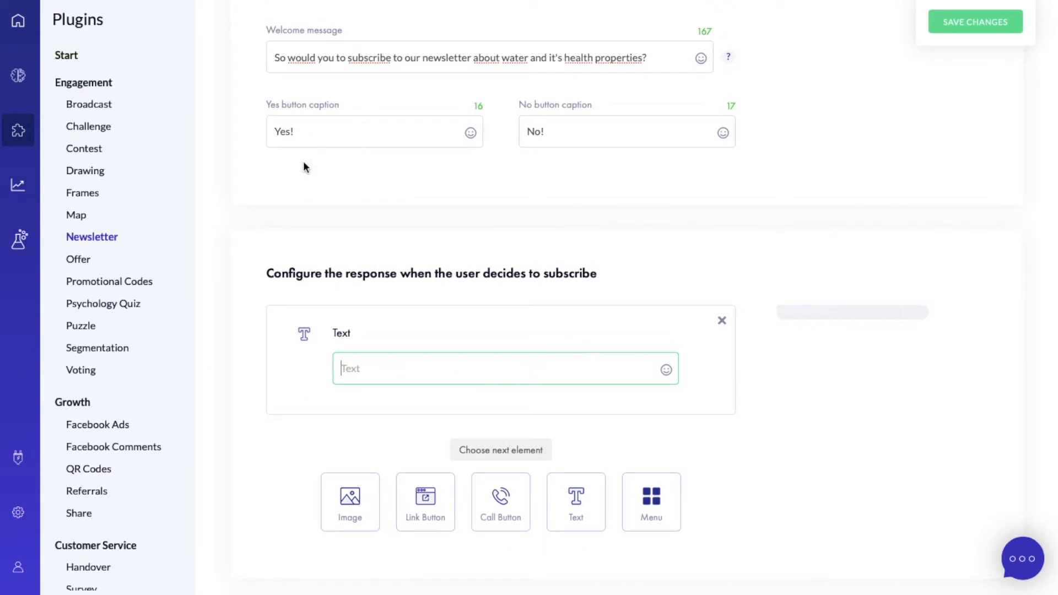
{"action": "scroll", "coordinate": [431, 232], "scroll_direction": "down", "scroll_amount": 3}
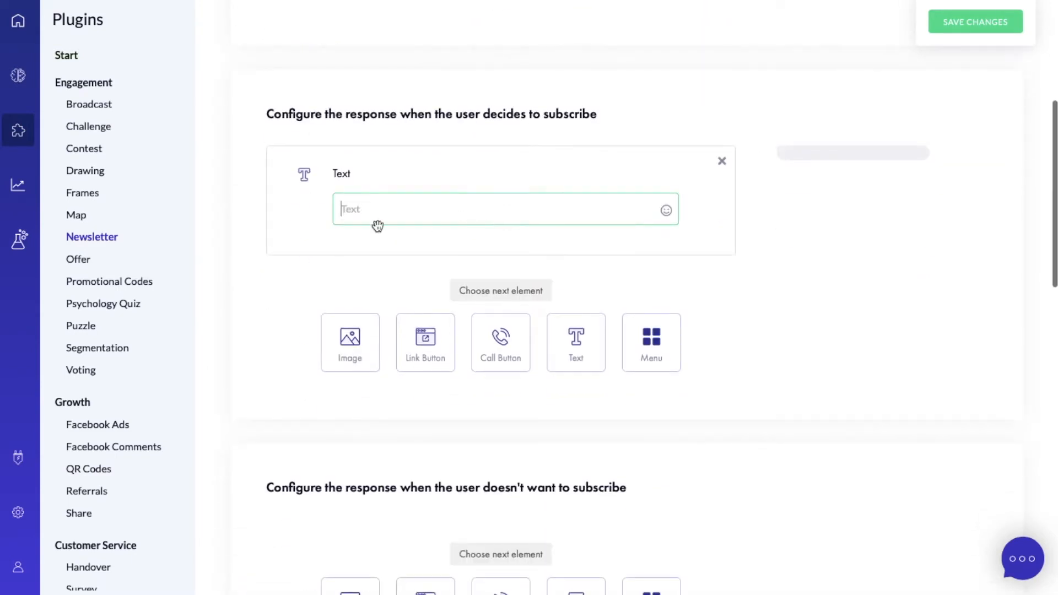
{"action": "type", "text": "Thank"}
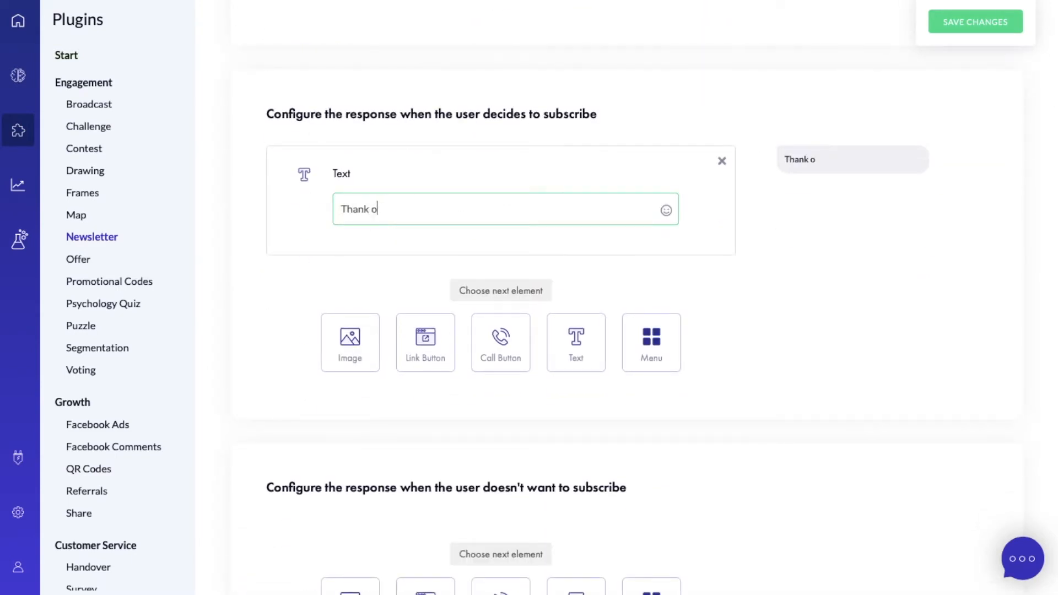
{"action": "type", "text": " you! We'll send ou"}
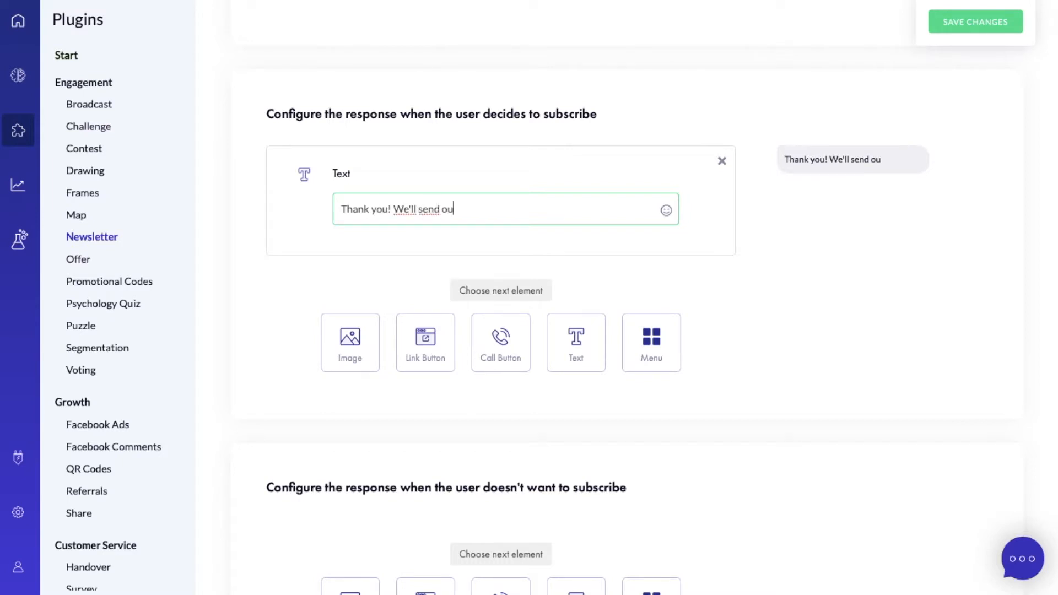
{"action": "type", "text": "t the newsletter"}
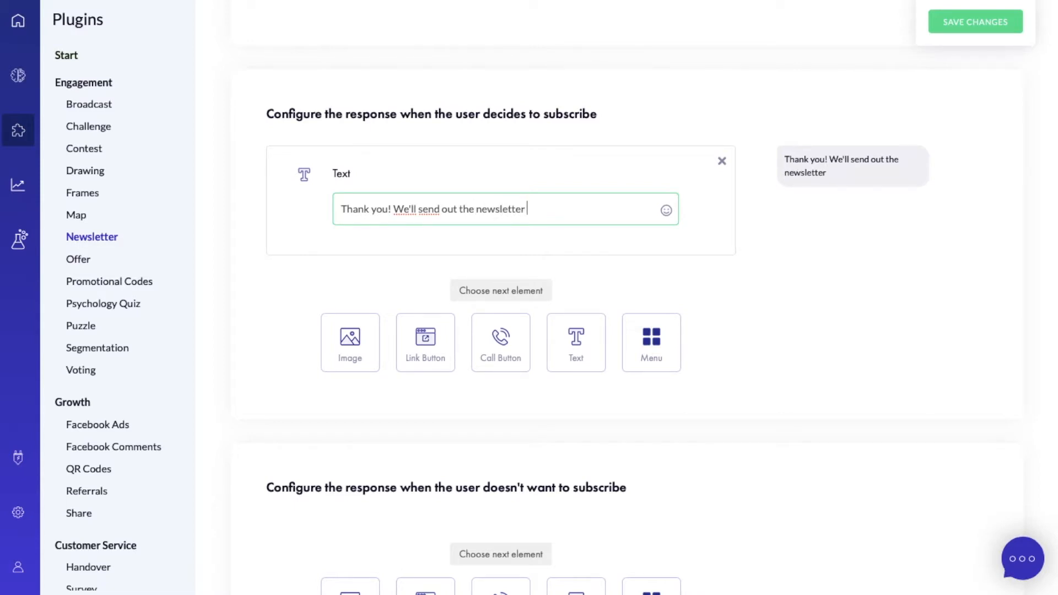
{"action": "type", "text": " every Monday!"}
Add a text element reading "Okay, that's too bad! Let us know if you change your mind! :)" to the response for users declining to subscribe
{"action": "scroll", "coordinate": [518, 217], "scroll_direction": "down", "scroll_amount": 4}
{"action": "scroll", "coordinate": [544, 147], "scroll_direction": "down", "scroll_amount": 2}
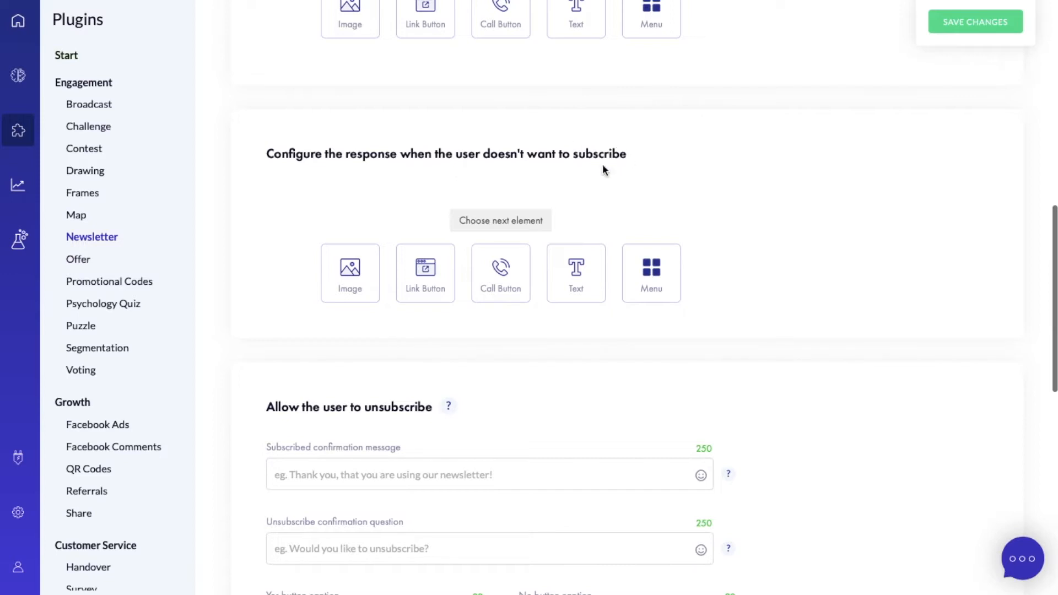
{"action": "scroll", "coordinate": [588, 160], "scroll_direction": "down", "scroll_amount": 1}
{"action": "scroll", "coordinate": [524, 286], "scroll_direction": "up", "scroll_amount": 11}
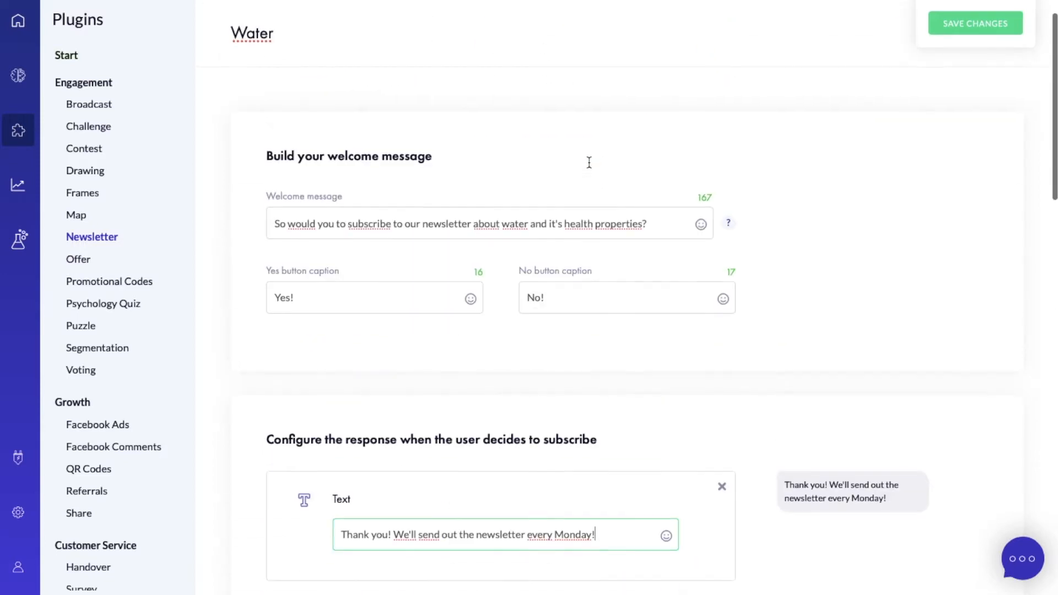
{"action": "scroll", "coordinate": [504, 297], "scroll_direction": "down", "scroll_amount": 12}
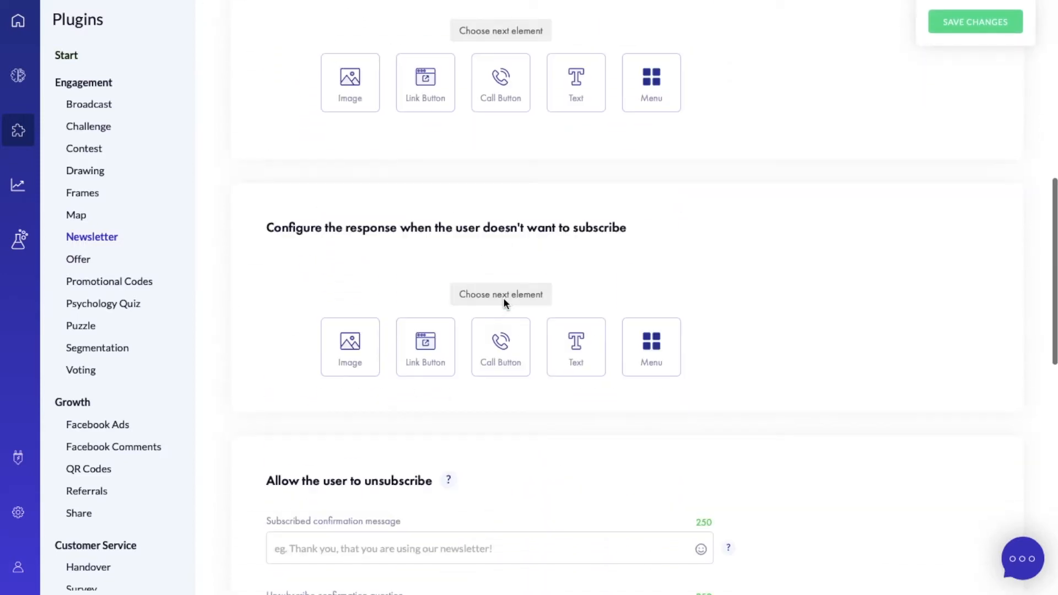
{"action": "left_click", "coordinate": [575, 259]}
{"action": "left_click", "coordinate": [413, 237]}
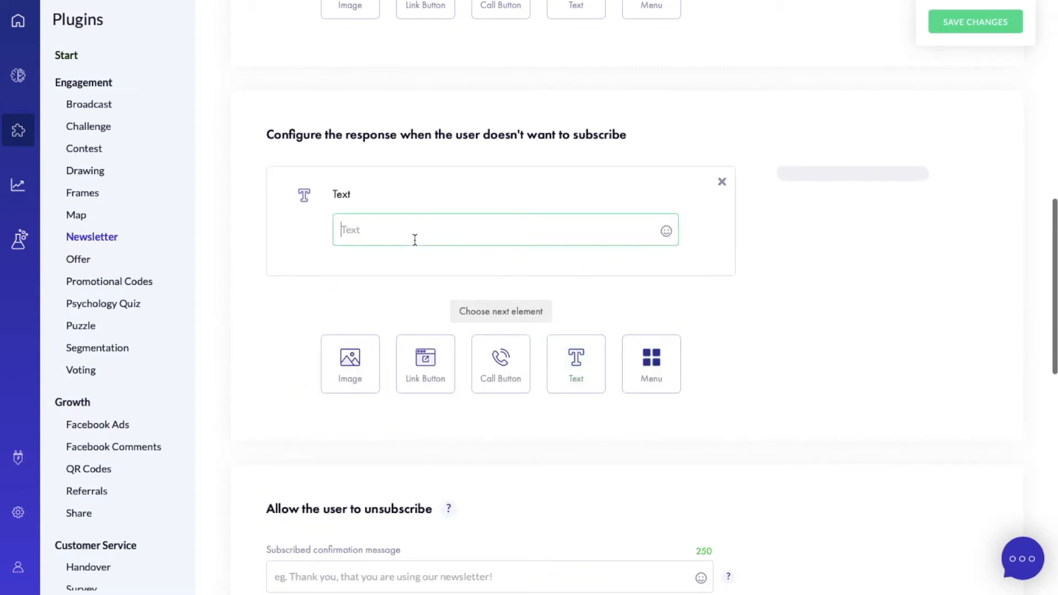
{"action": "type", "text": "Okay, that's "}
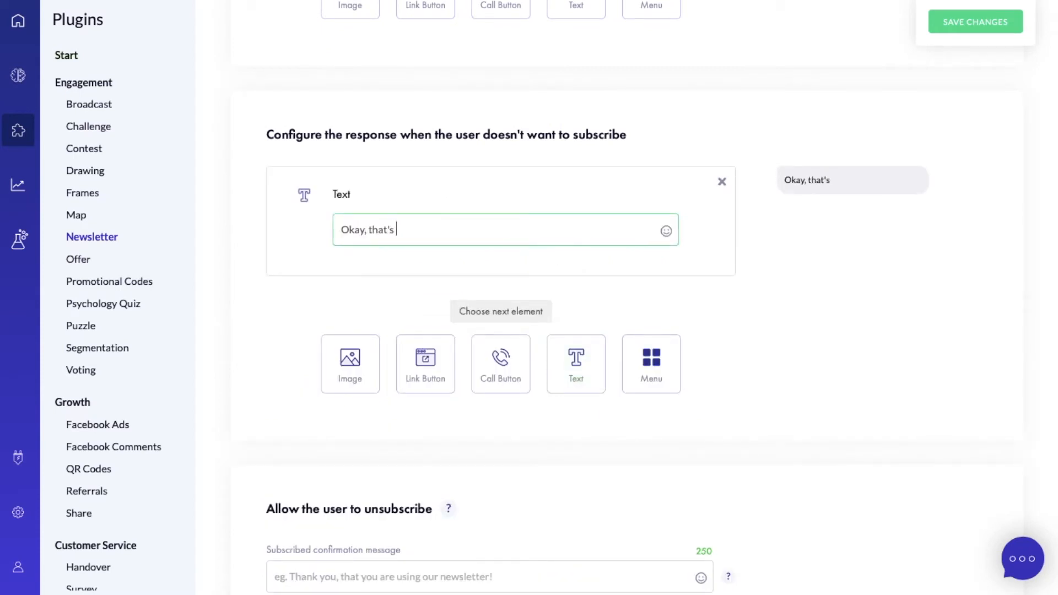
{"action": "type", "text": "too bad! Let us know i"}
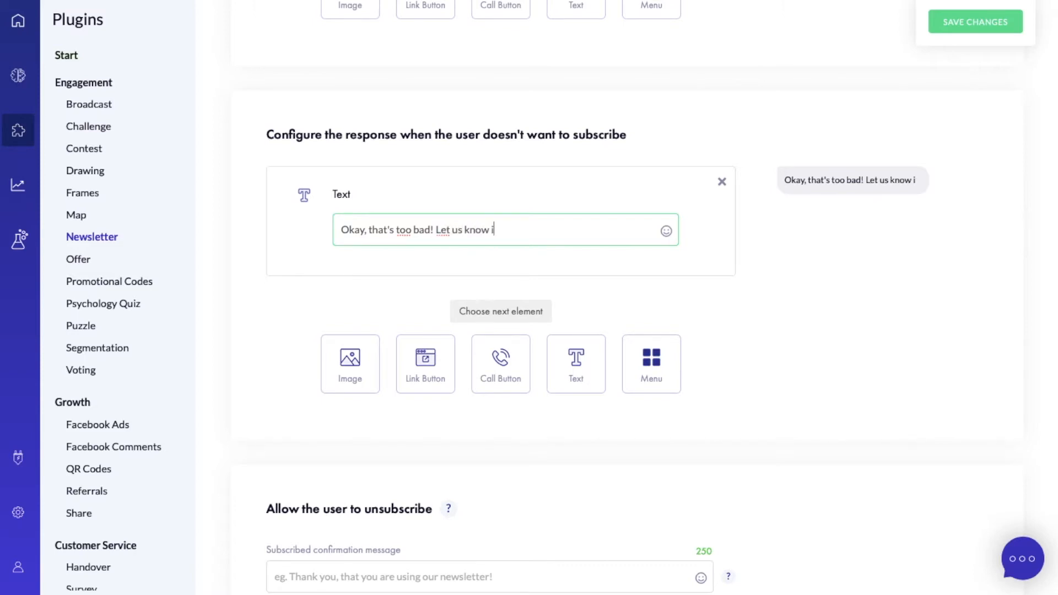
{"action": "type", "text": "f you change your mind! :)"}
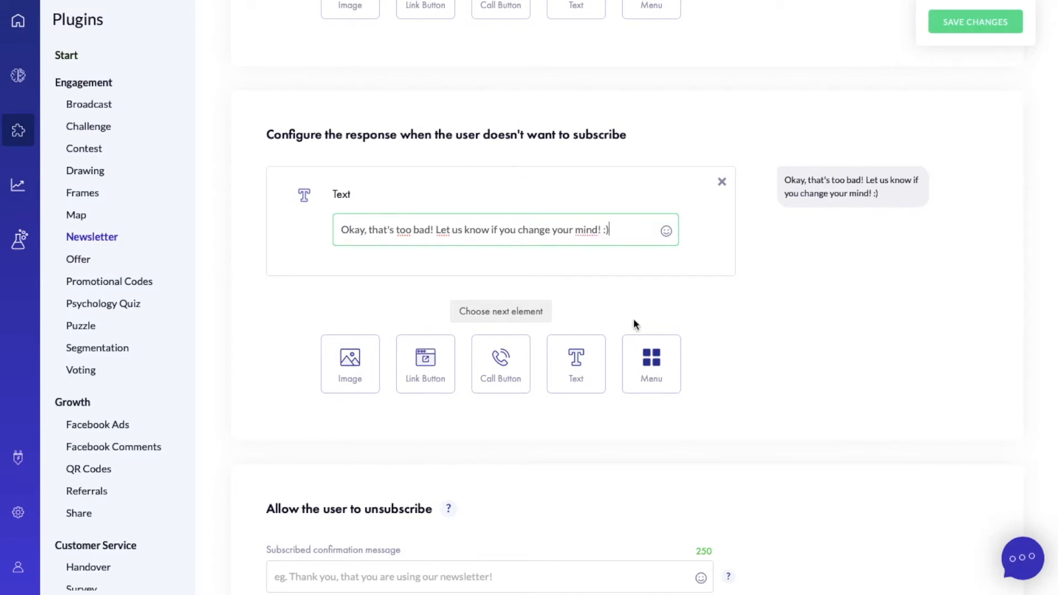
Set the subscribed confirmation message in the unsubscribe section to "Thank you for being subscribed!"
{"action": "scroll", "coordinate": [447, 243], "scroll_direction": "down", "scroll_amount": 6}
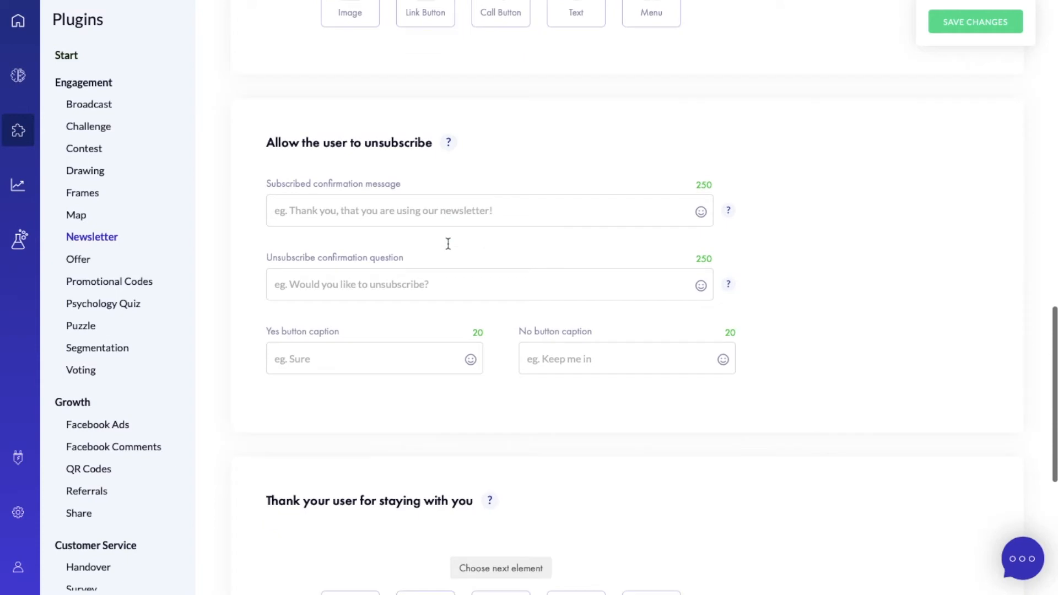
{"action": "scroll", "coordinate": [448, 243], "scroll_direction": "down", "scroll_amount": 1}
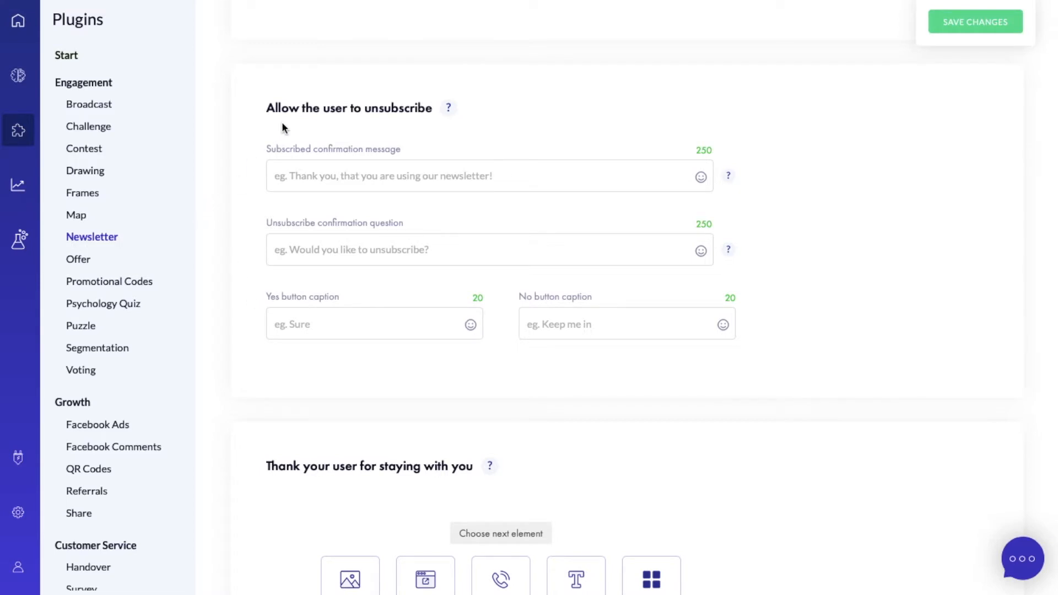
{"action": "left_click", "coordinate": [277, 177]}
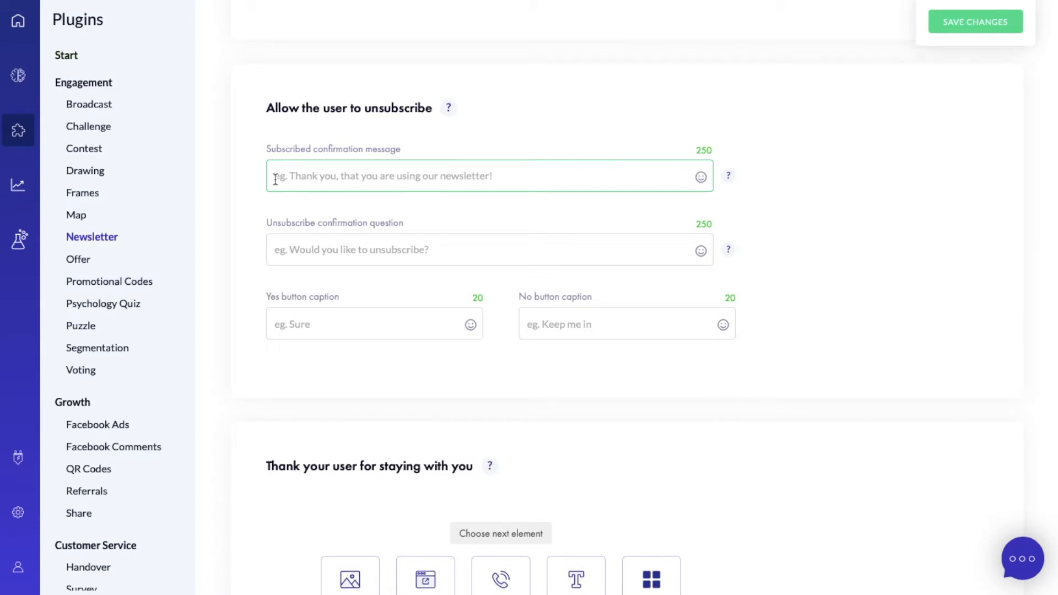
{"action": "type", "text": "Thnnk yo"}
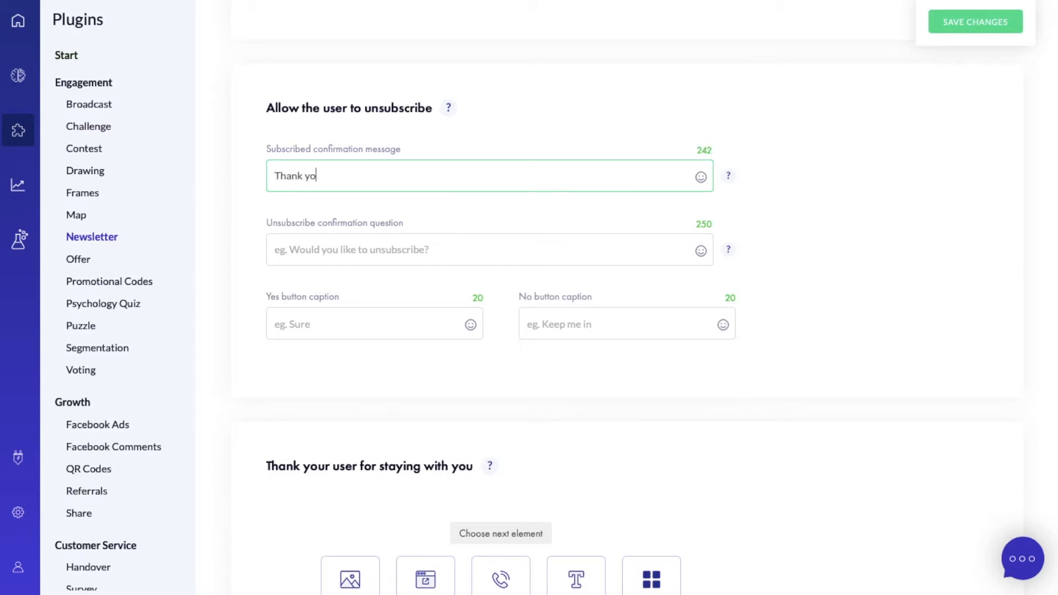
{"action": "type", "text": "u for being subscribed!"}
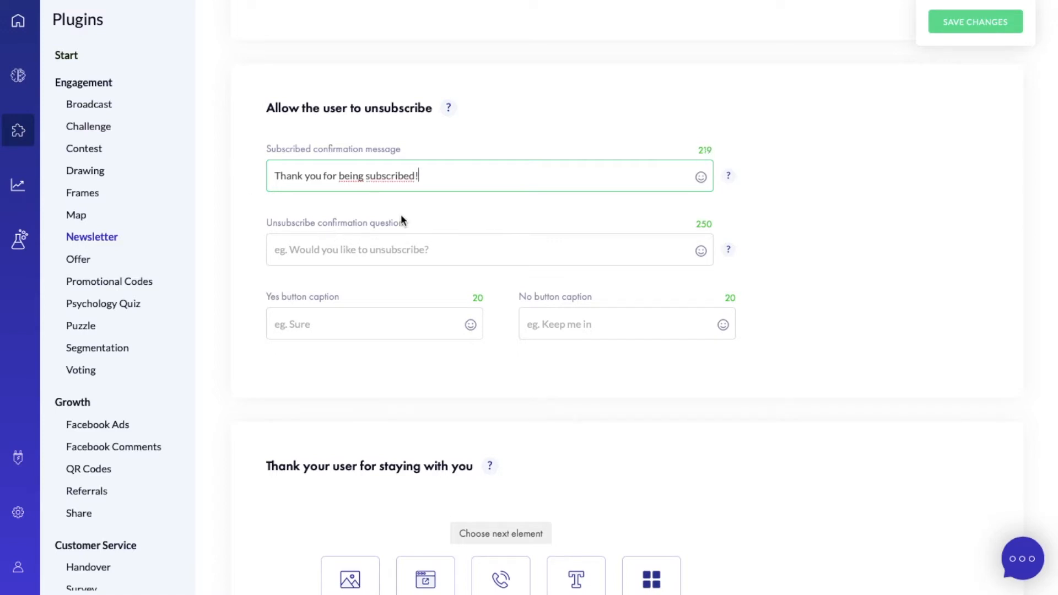
Set the unsubscribe confirmation question to "Are you sure you don't want to be a part of this anymore? :("
{"action": "left_click", "coordinate": [339, 248]}
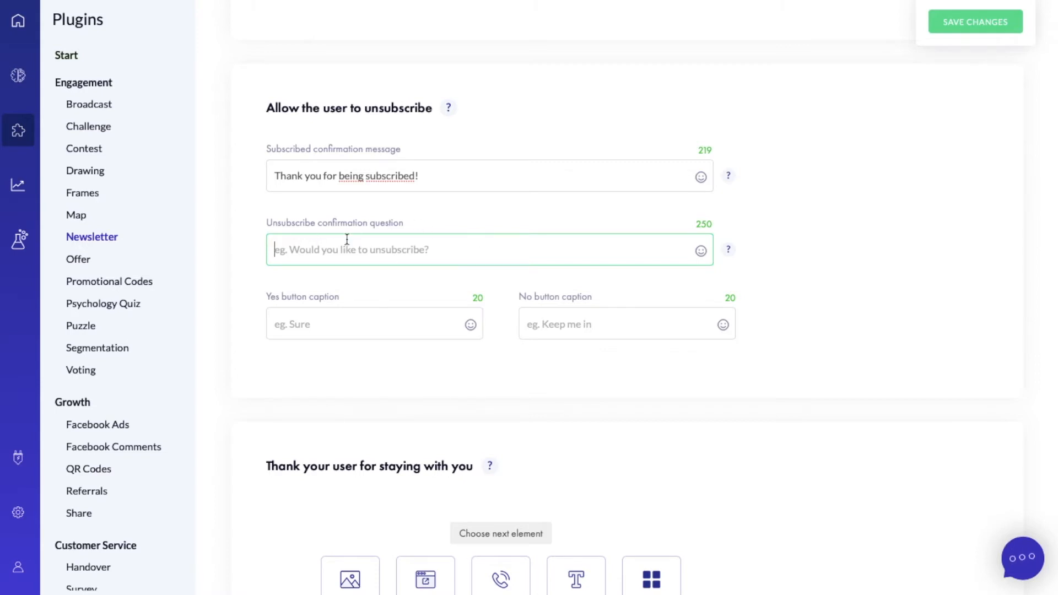
{"action": "type", "text": "Are you s"}
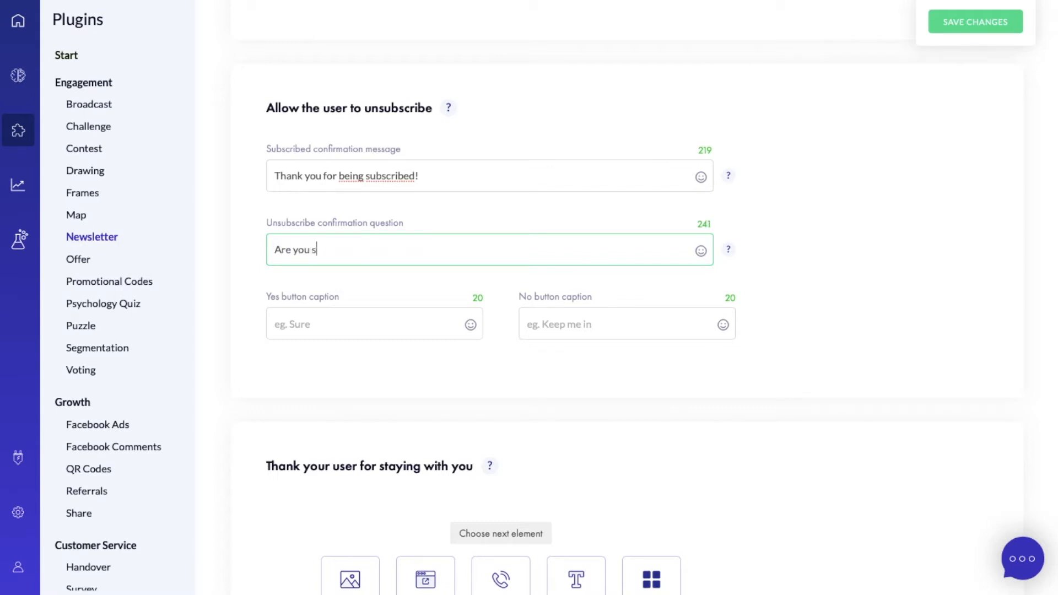
{"action": "type", "text": "ure you don't want to be a part of this an"}
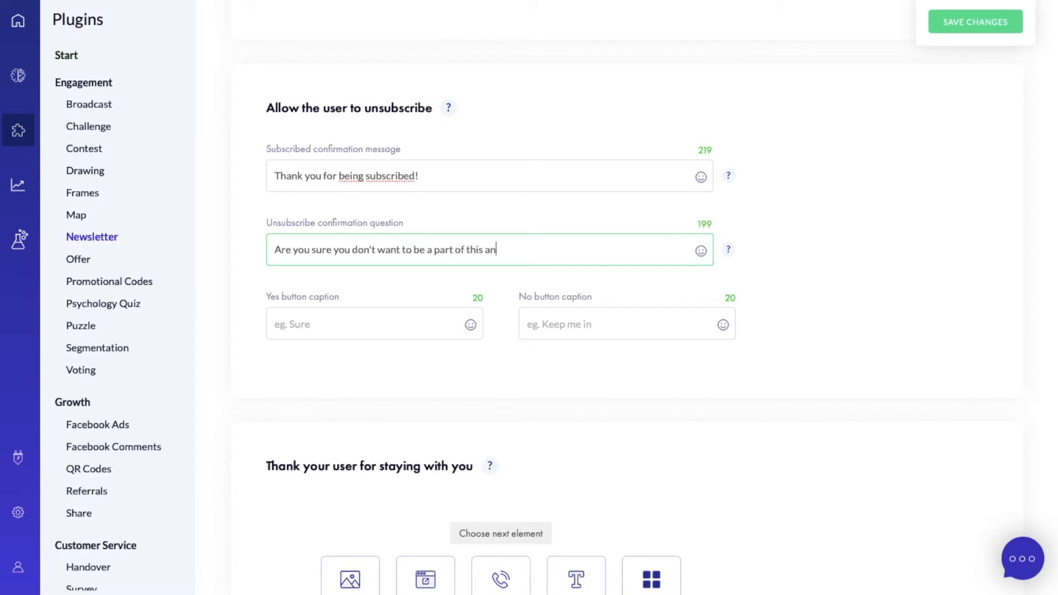
{"action": "type", "text": "ymore? :("}
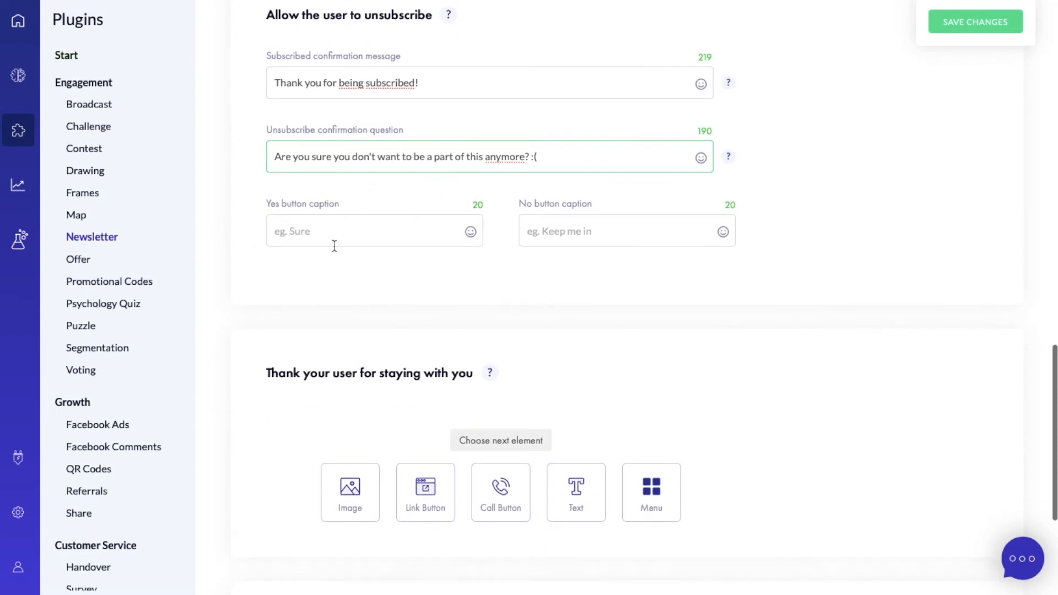
Caption the unsubscribe question's yes button "Yes" and its no button "No"
{"action": "left_click", "coordinate": [298, 230]}
{"action": "type", "text": "Yes"}
{"action": "key", "text": "Tab"}
{"action": "type", "text": "N"}
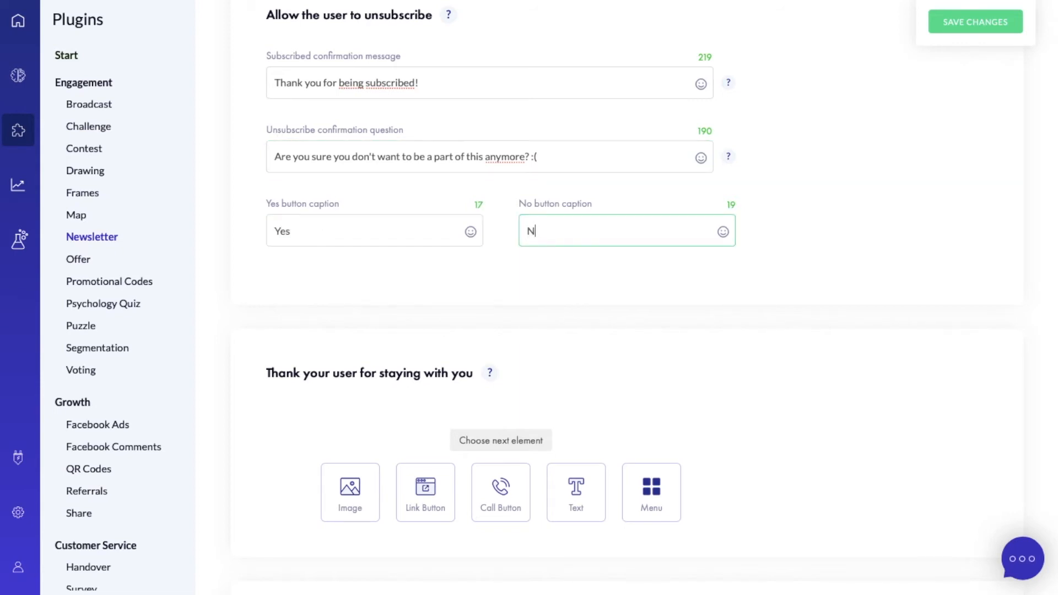
Add a text element reading "Thank you for still being a part of this!" to the message thanking users for staying
{"action": "scroll", "coordinate": [383, 304], "scroll_direction": "down", "scroll_amount": 1}
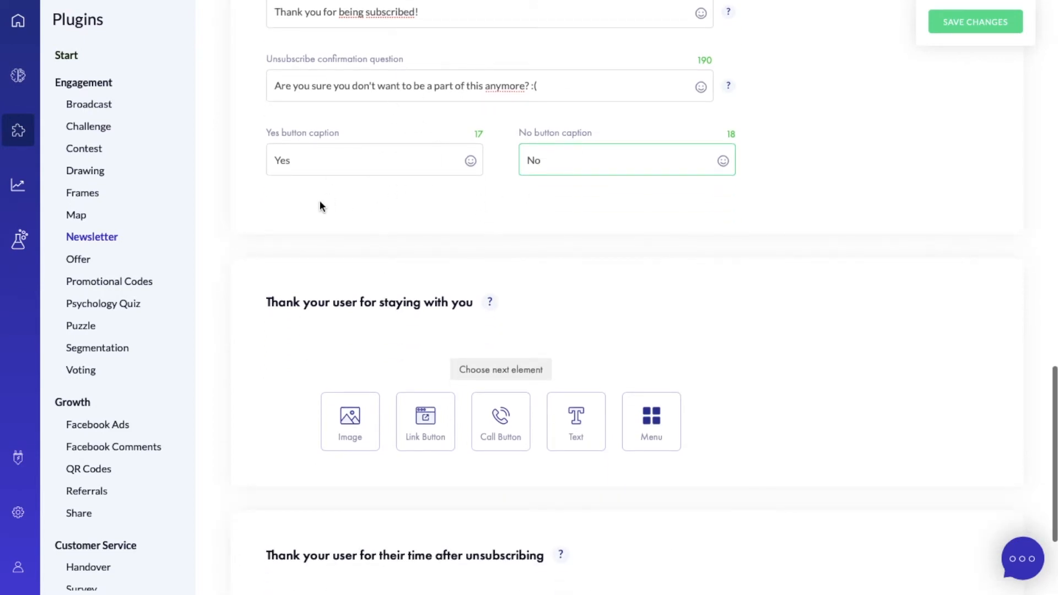
{"action": "scroll", "coordinate": [442, 174], "scroll_direction": "down", "scroll_amount": 2}
{"action": "scroll", "coordinate": [303, 97], "scroll_direction": "down", "scroll_amount": 1}
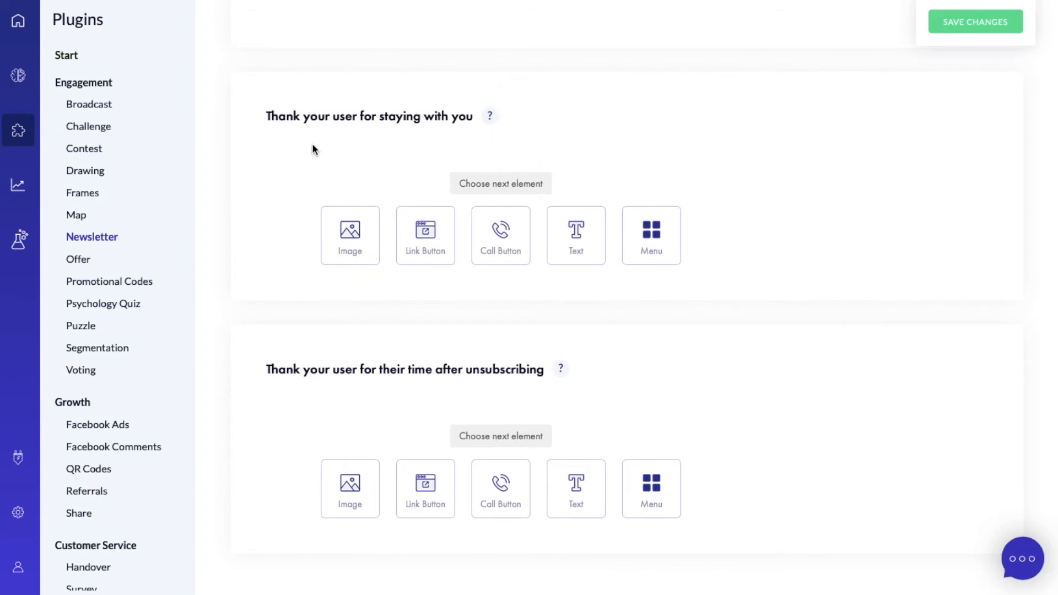
{"action": "scroll", "coordinate": [312, 143], "scroll_direction": "up", "scroll_amount": 3}
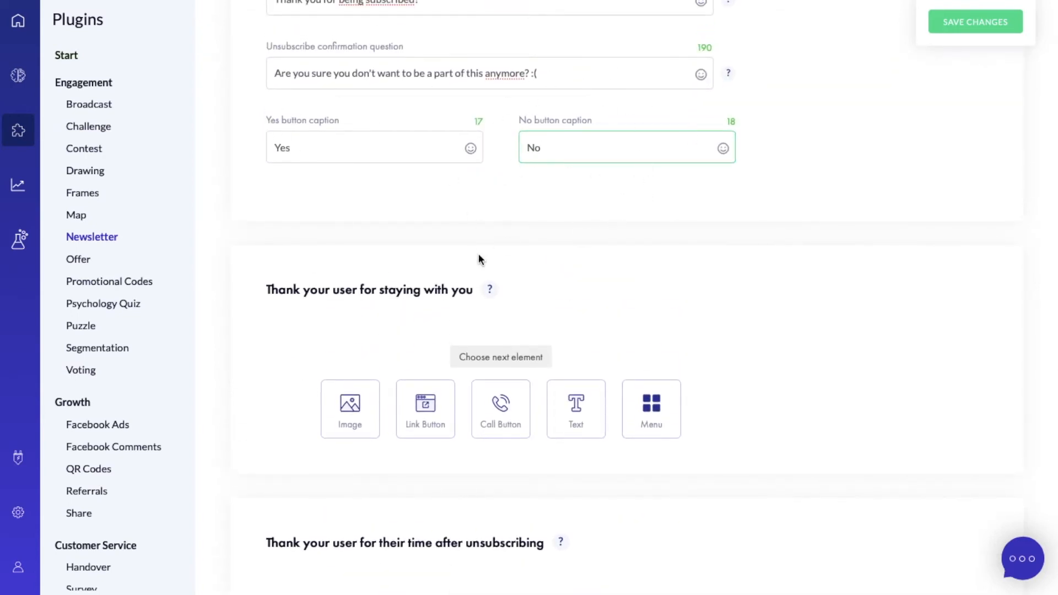
{"action": "scroll", "coordinate": [479, 259], "scroll_direction": "down", "scroll_amount": 1}
{"action": "left_click", "coordinate": [584, 352]}
{"action": "left_click", "coordinate": [377, 312]}
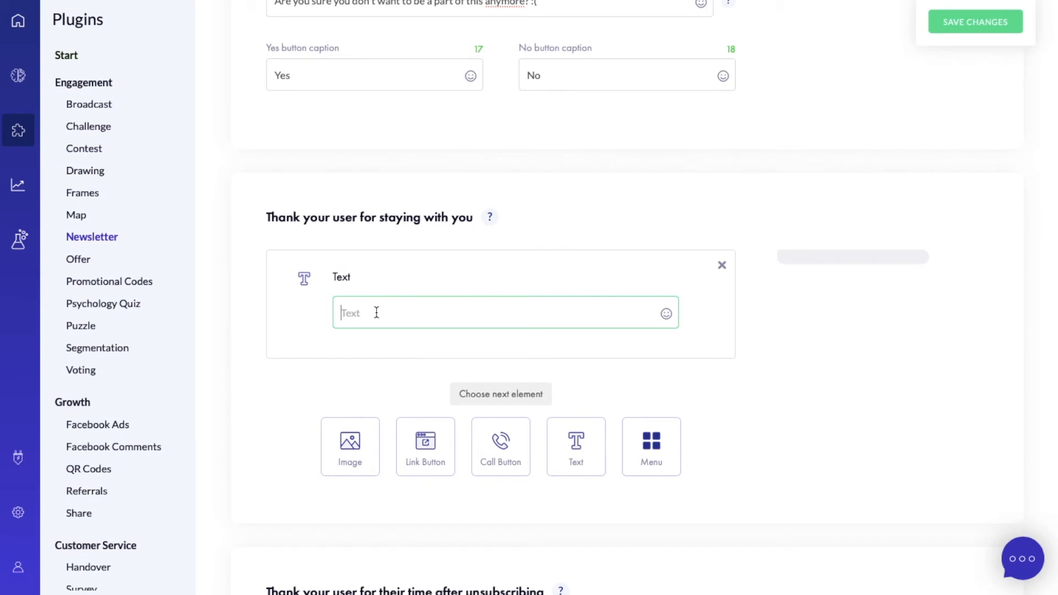
{"action": "type", "text": "Thank yo"}
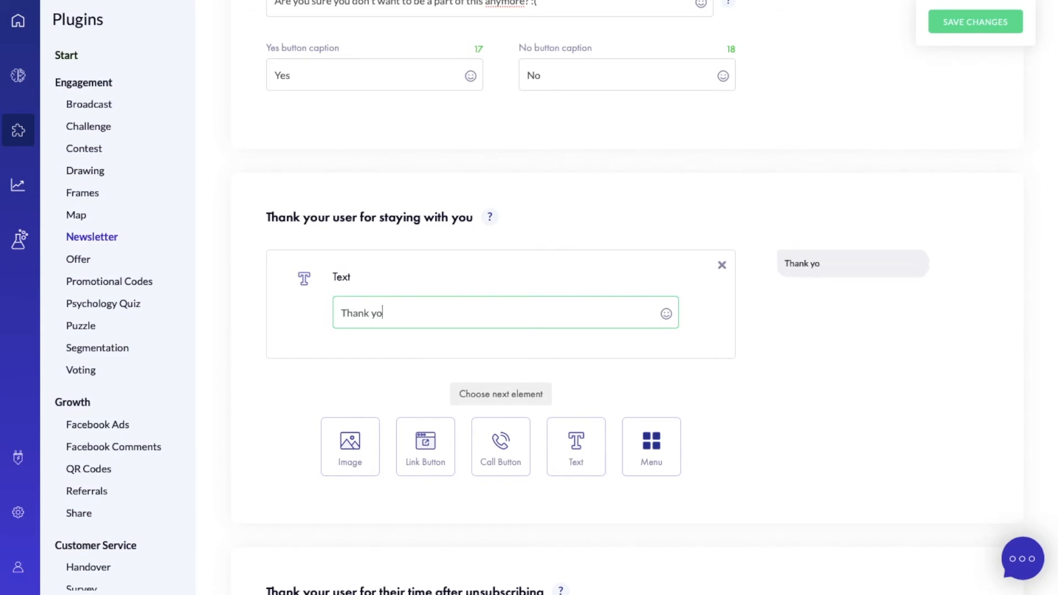
{"action": "type", "text": "u for p"}
{"action": "key", "text": "BackSpace"}
{"action": "type", "text": "bei"}
{"action": "key", "text": "BackSpace"}
{"action": "key", "text": "BackSpace"}
{"action": "key", "text": "BackSpace"}
{"action": "key", "text": "BackSpace"}
{"action": "key", "text": "BackSpace"}
{"action": "type", "text": "still bein"}
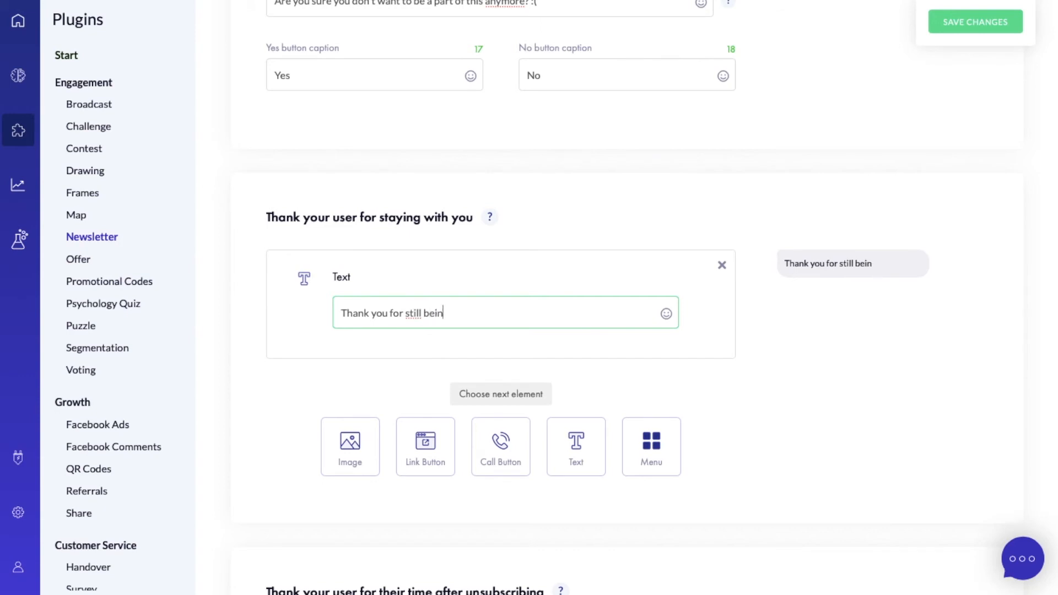
{"action": "type", "text": "g a part of t"}
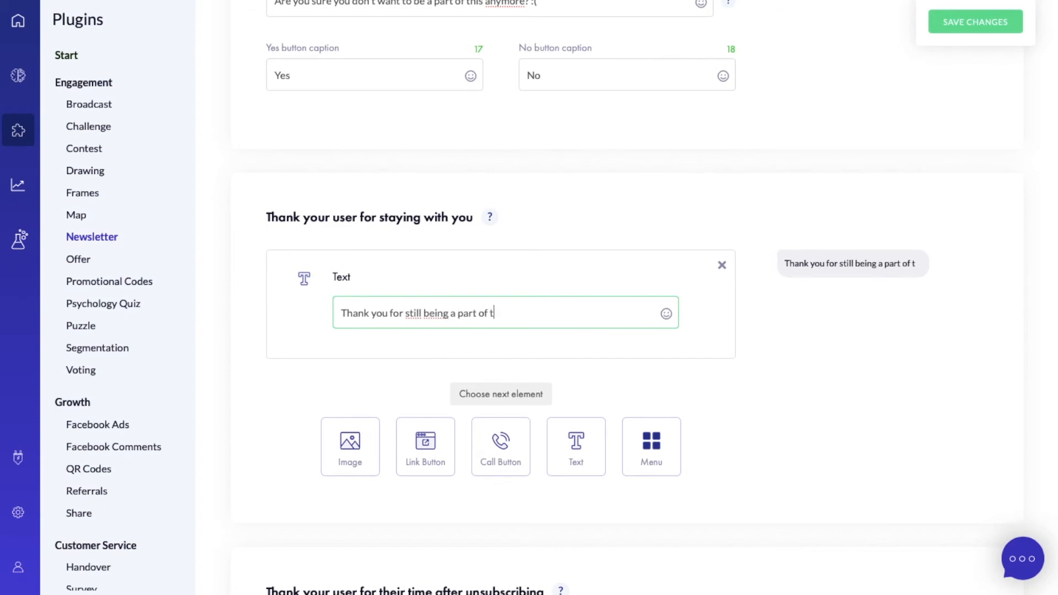
{"action": "type", "text": "his!"}
{"action": "scroll", "coordinate": [425, 253], "scroll_direction": "down", "scroll_amount": 3}
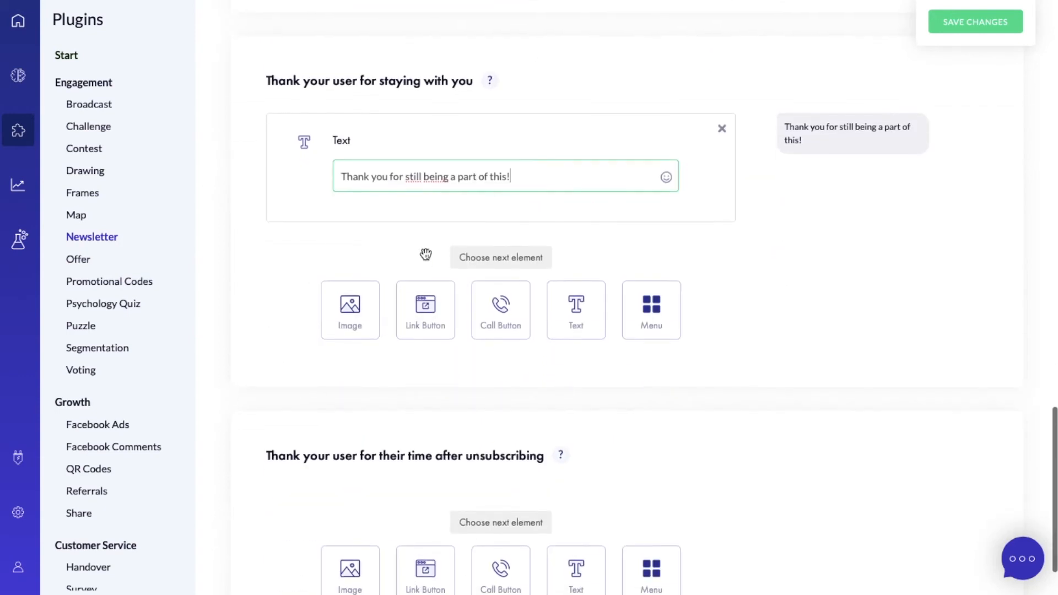
{"action": "scroll", "coordinate": [612, 138], "scroll_direction": "up", "scroll_amount": 4}
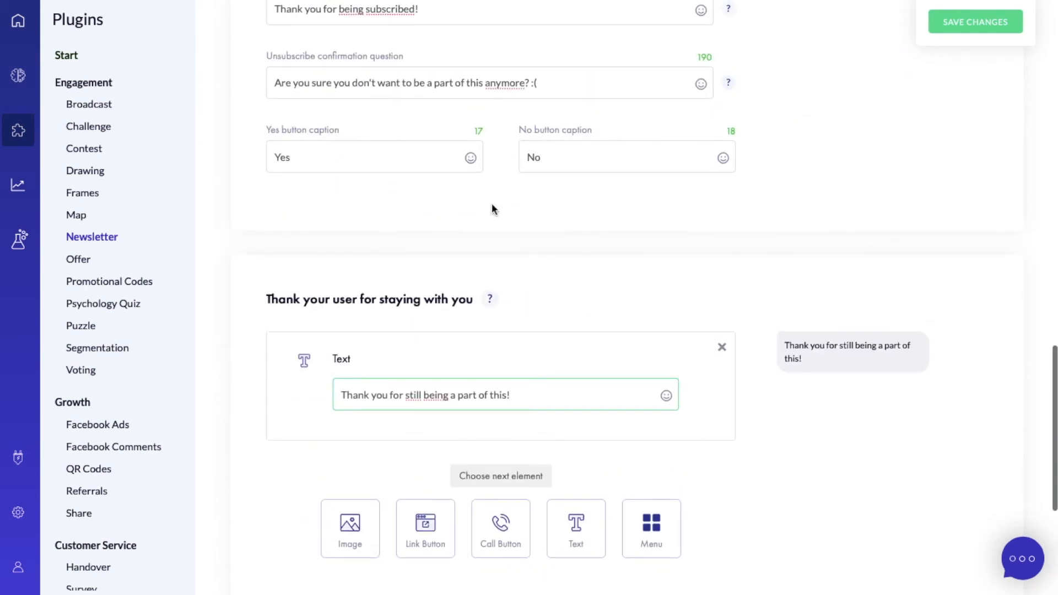
{"action": "key", "text": "super+shift+backslash"}
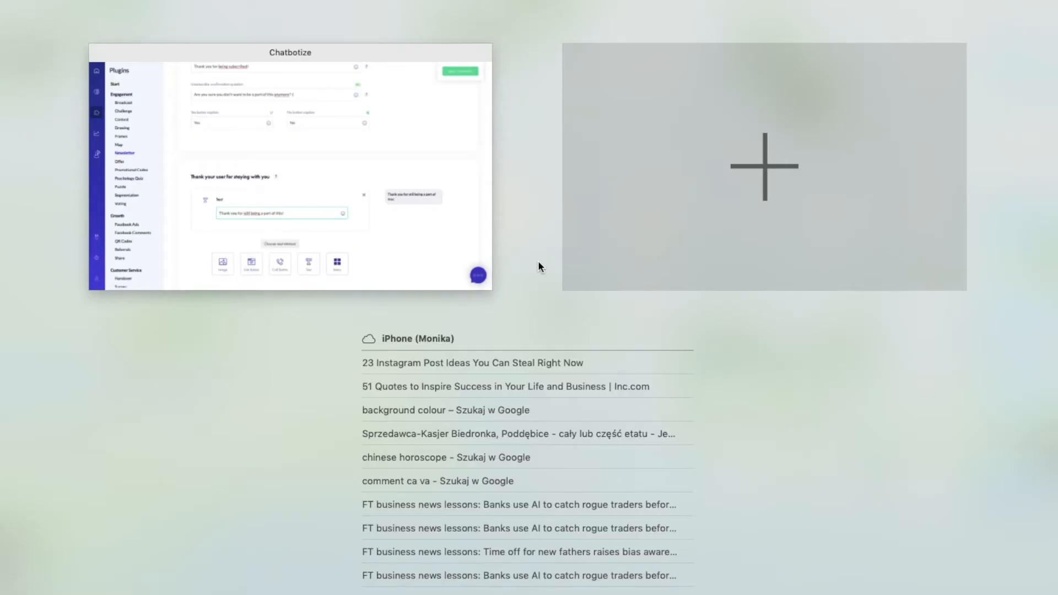
{"action": "left_click", "coordinate": [357, 180]}
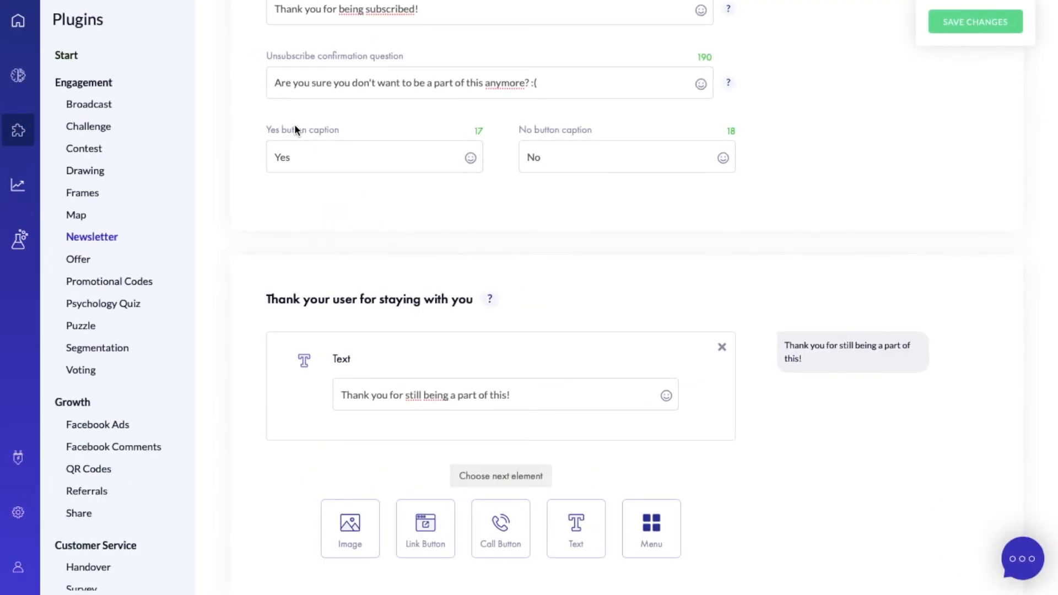
{"action": "scroll", "coordinate": [295, 129], "scroll_direction": "down", "scroll_amount": 6}
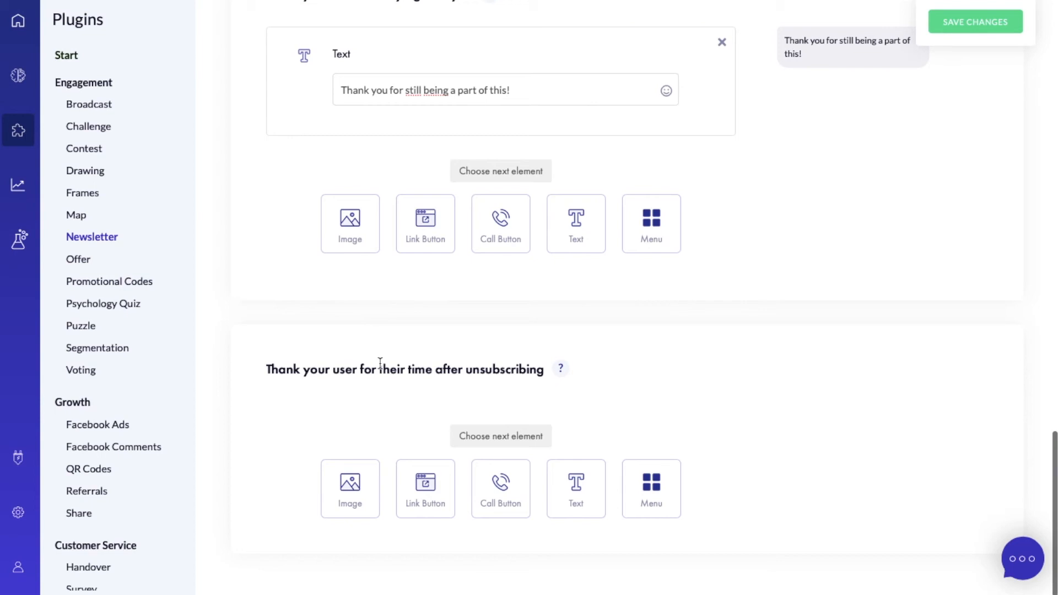
{"action": "scroll", "coordinate": [562, 396], "scroll_direction": "up", "scroll_amount": 8}
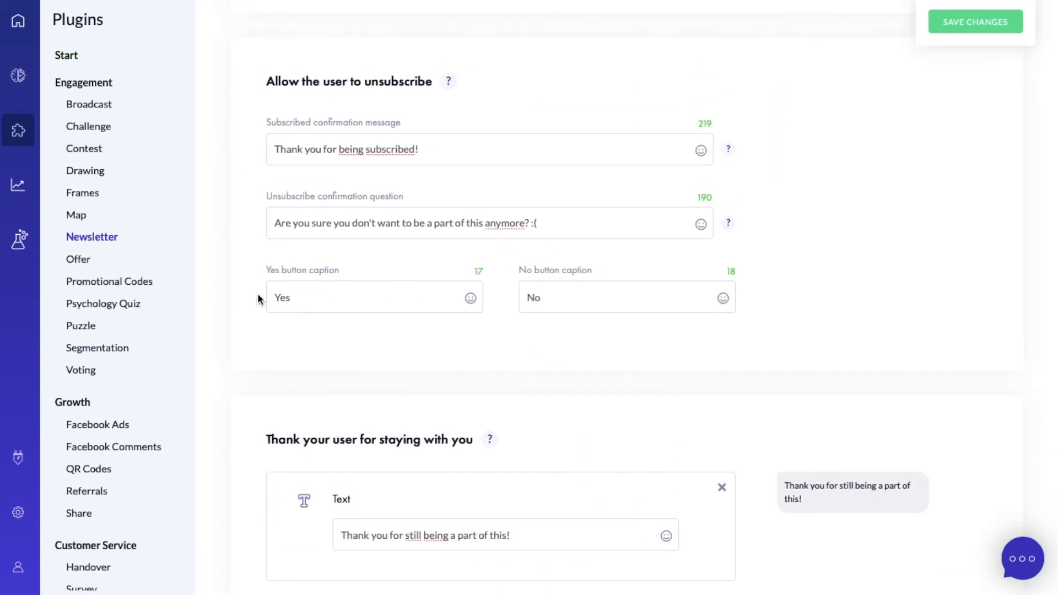
Add a text element reading "Thank you for your time! You can come back us in the future!" to the message shown after unsubscribing
{"action": "scroll", "coordinate": [515, 303], "scroll_direction": "down", "scroll_amount": 8}
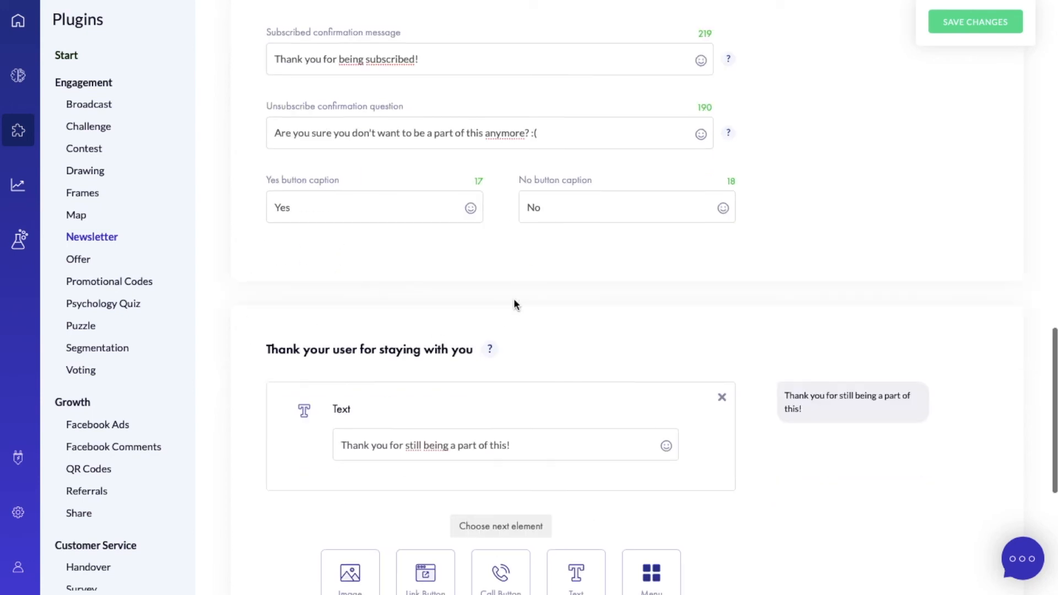
{"action": "left_click", "coordinate": [573, 485]}
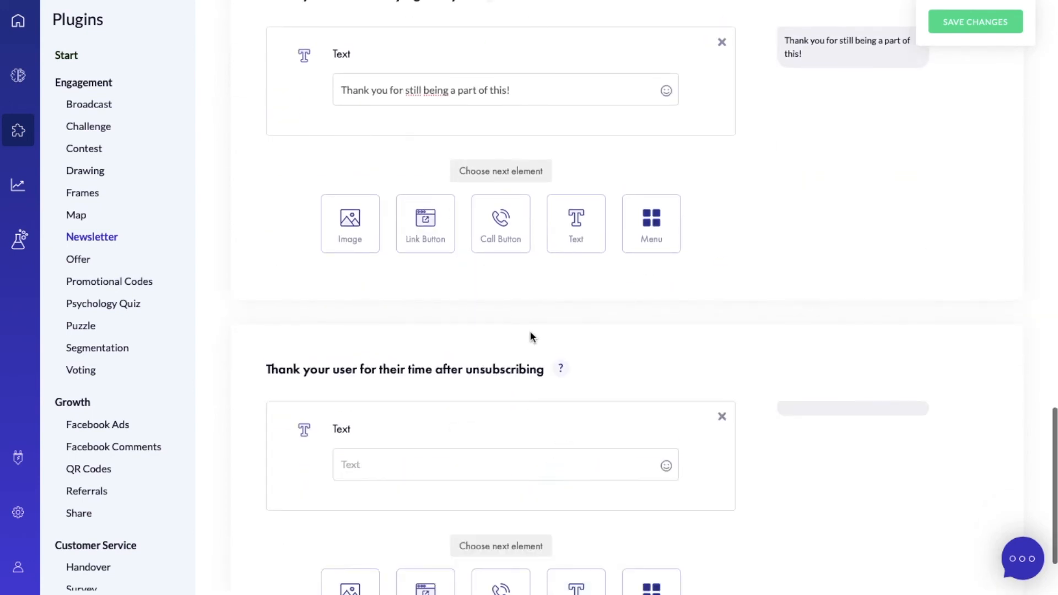
{"action": "scroll", "coordinate": [531, 333], "scroll_direction": "down", "scroll_amount": 2}
{"action": "left_click", "coordinate": [443, 338]}
{"action": "type", "text": "Than"}
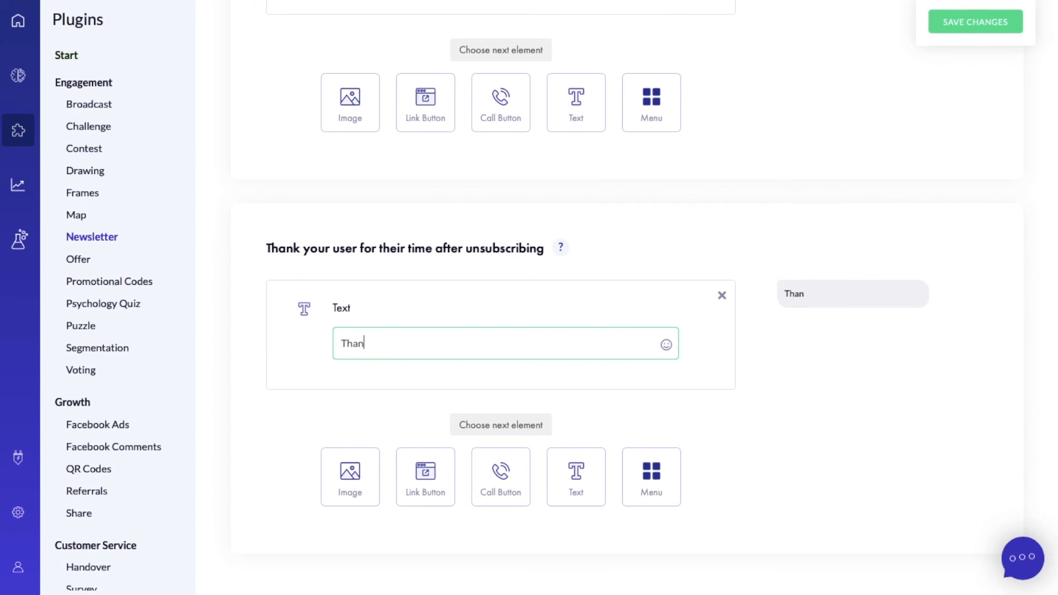
{"action": "type", "text": "k you for your time! Yo"}
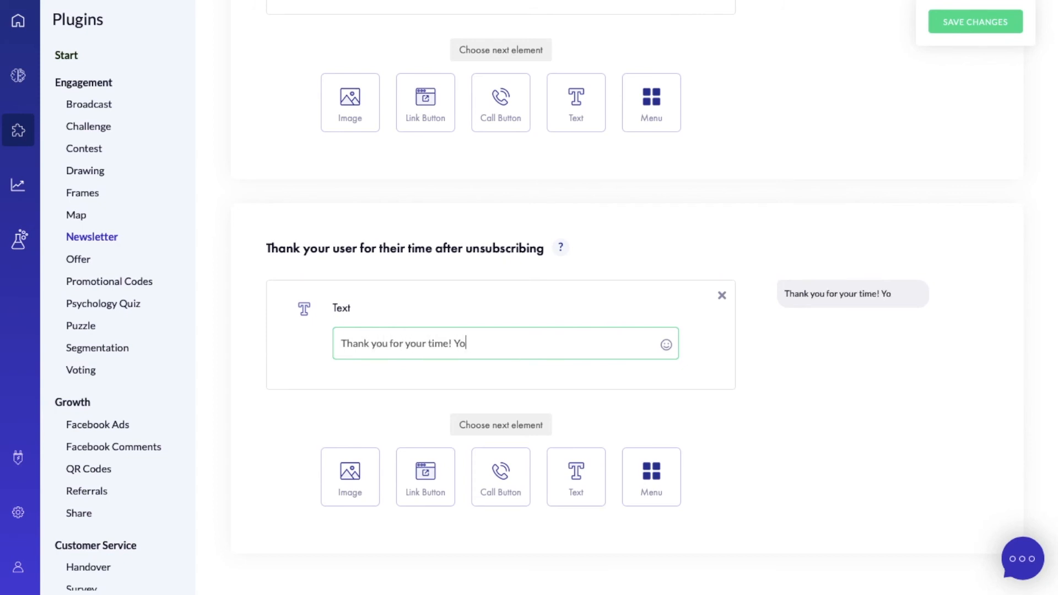
{"action": "type", "text": "u can come back us in the future!"}
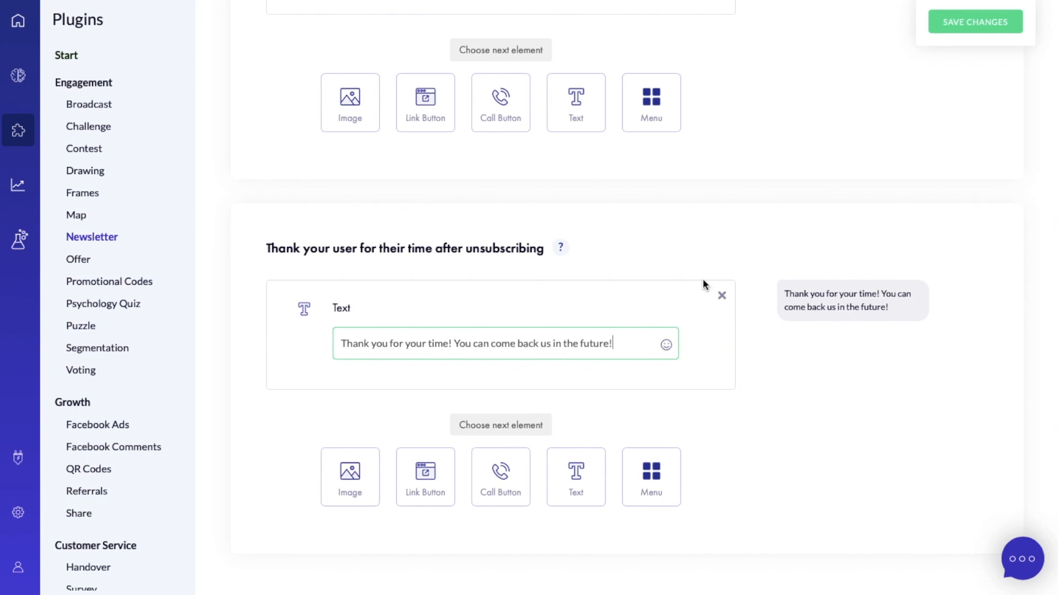
Save the changes to the "Water" newsletter
{"action": "scroll", "coordinate": [703, 281], "scroll_direction": "up", "scroll_amount": 15}
{"action": "scroll", "coordinate": [703, 285], "scroll_direction": "up", "scroll_amount": 15}
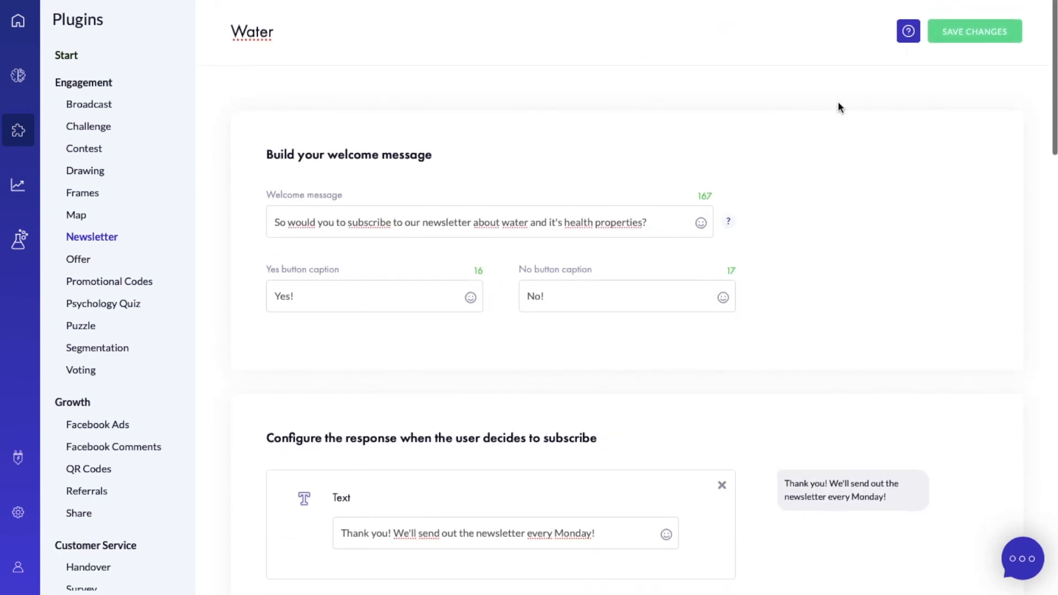
{"action": "left_click", "coordinate": [960, 37]}
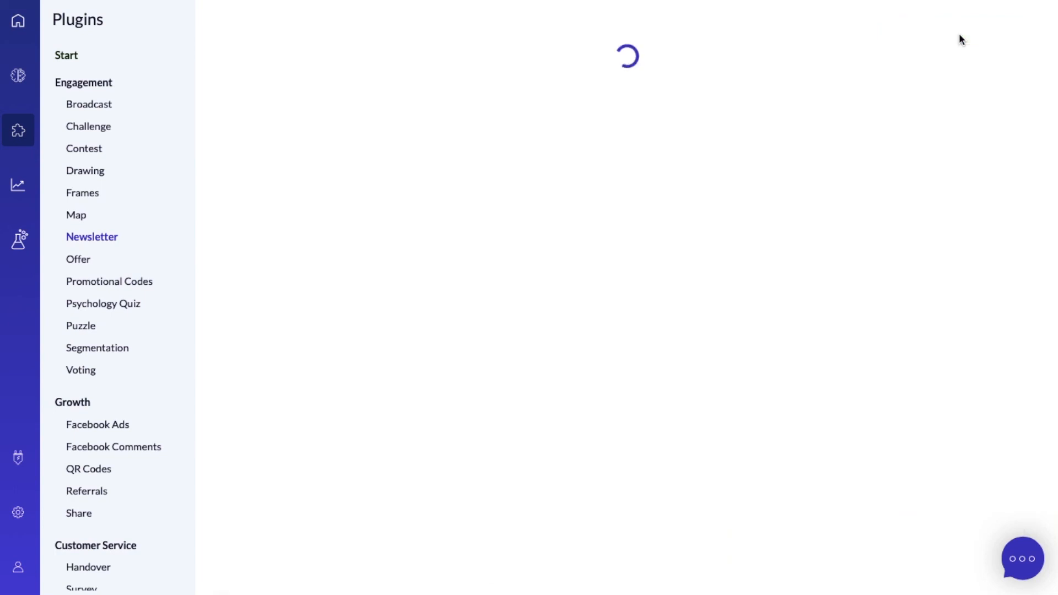